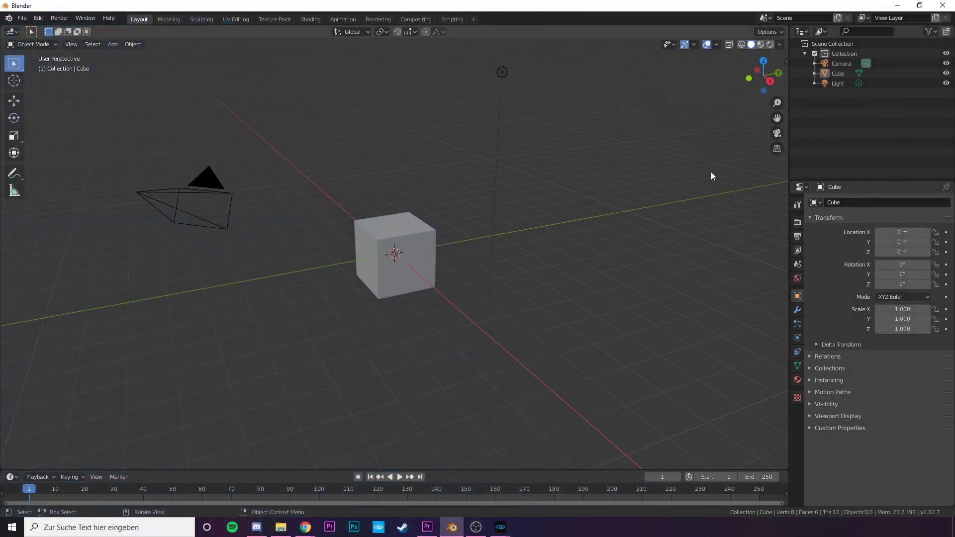
Step: Import Walking.fbx from the Animations folder with Automatic Bone Orientation enabled
{"action": "left_click", "coordinate": [280, 527]}
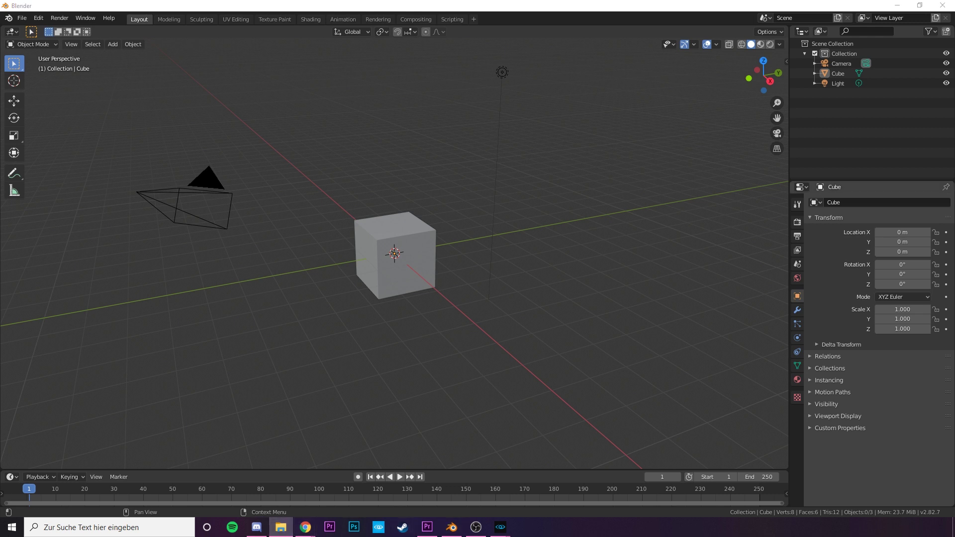
{"action": "left_click", "coordinate": [616, 268]}
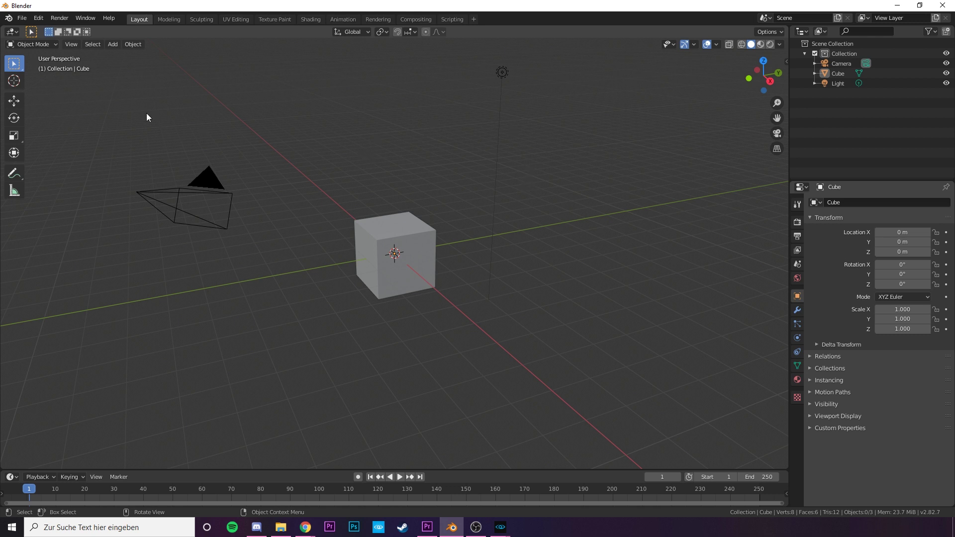
{"action": "left_click", "coordinate": [22, 18]}
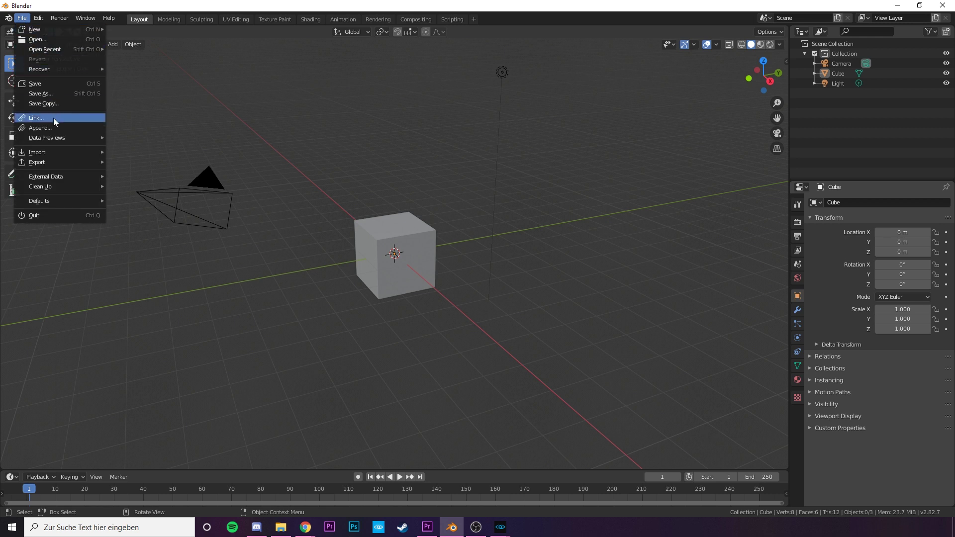
{"action": "mouse_move", "coordinate": [61, 154]}
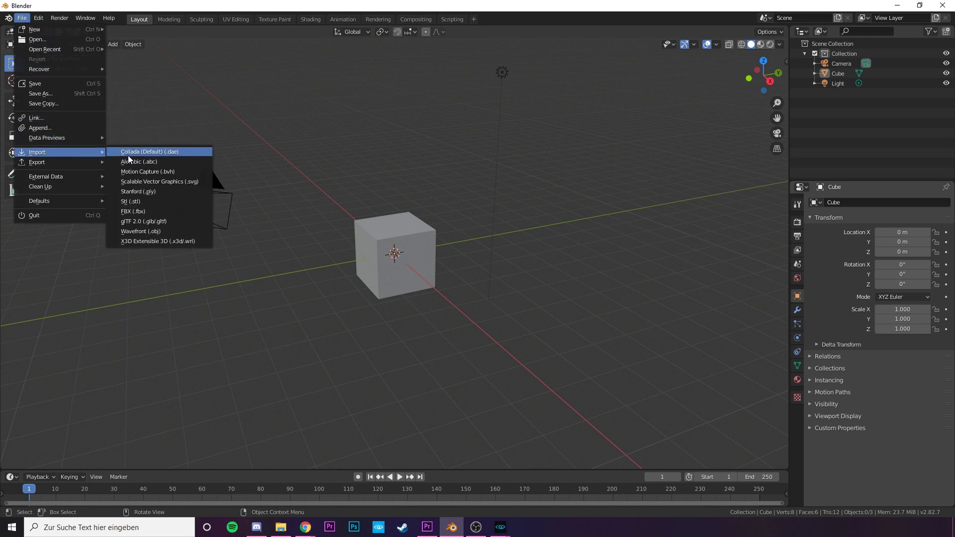
{"action": "left_click", "coordinate": [137, 211]}
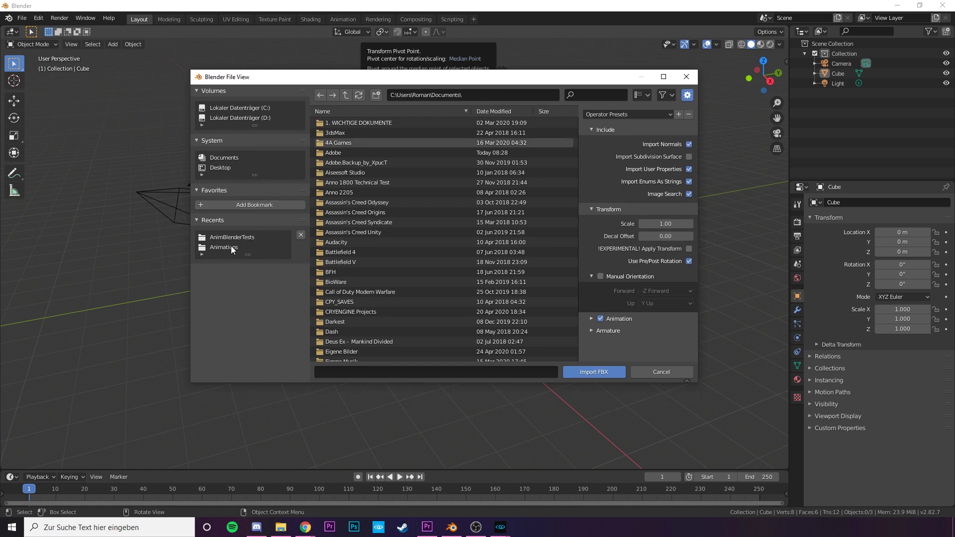
{"action": "left_click", "coordinate": [231, 246]}
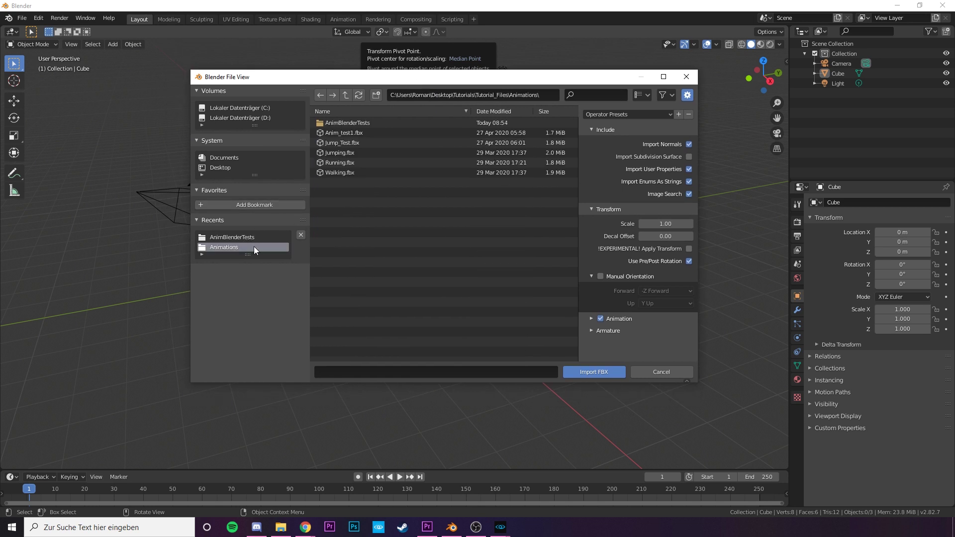
{"action": "left_click", "coordinate": [341, 172]}
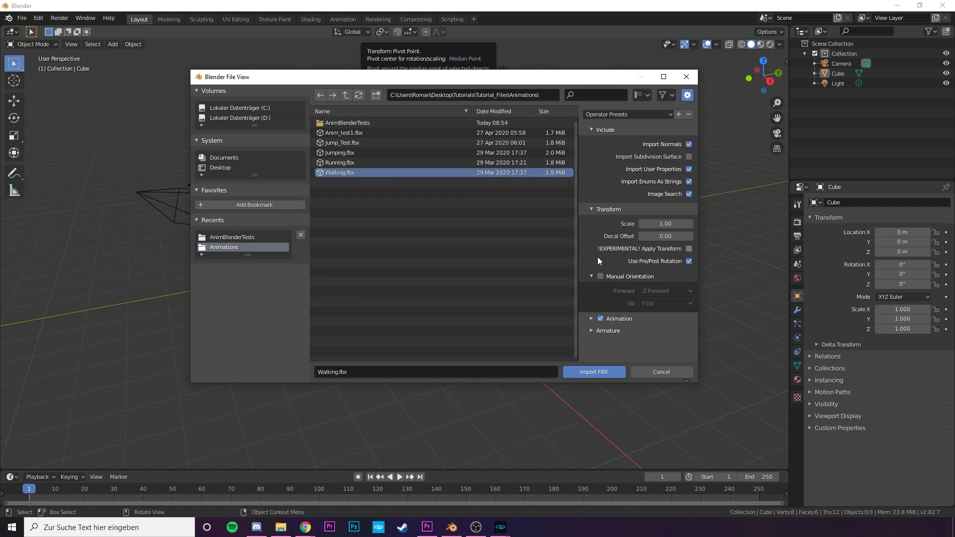
{"action": "left_click", "coordinate": [593, 331]}
{"action": "scroll", "coordinate": [596, 327], "scroll_direction": "down", "scroll_amount": 2}
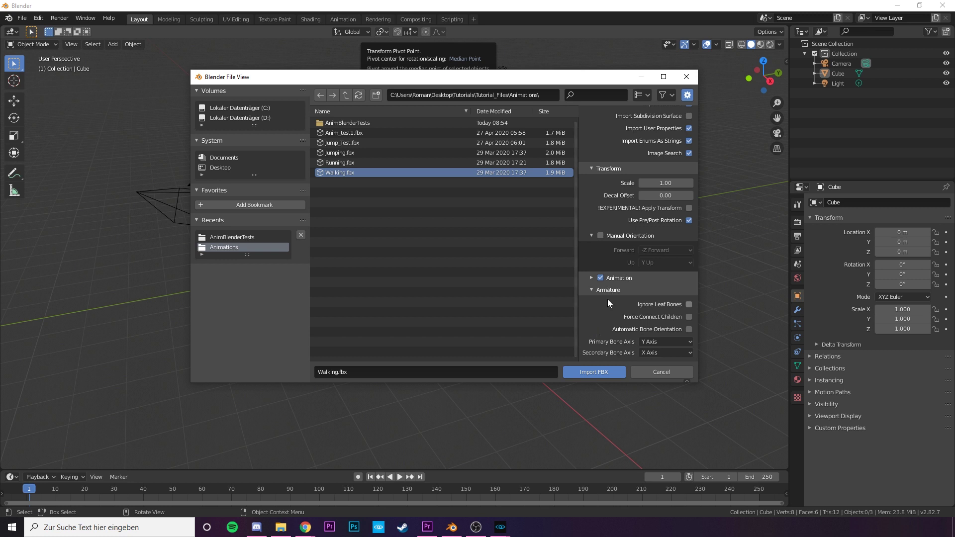
{"action": "left_click", "coordinate": [688, 329]}
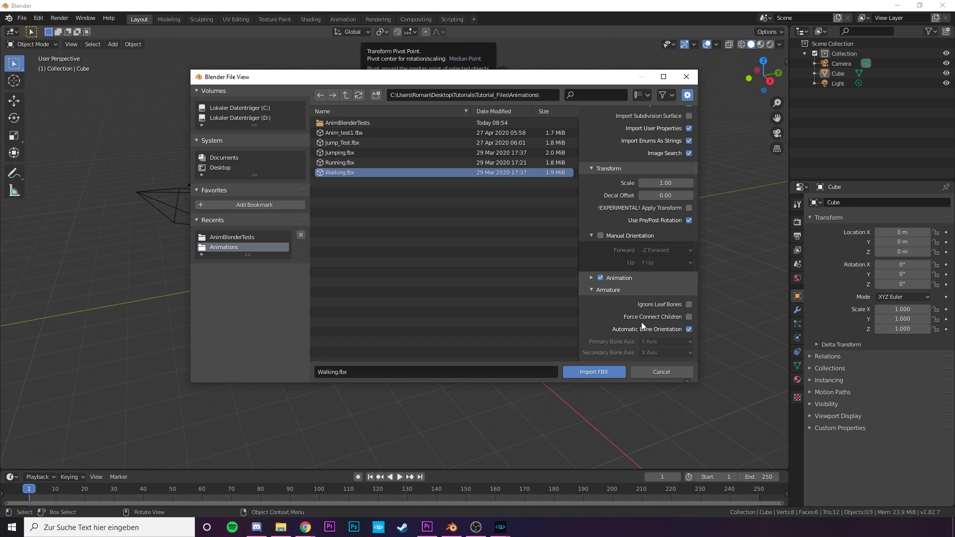
{"action": "left_click", "coordinate": [593, 372]}
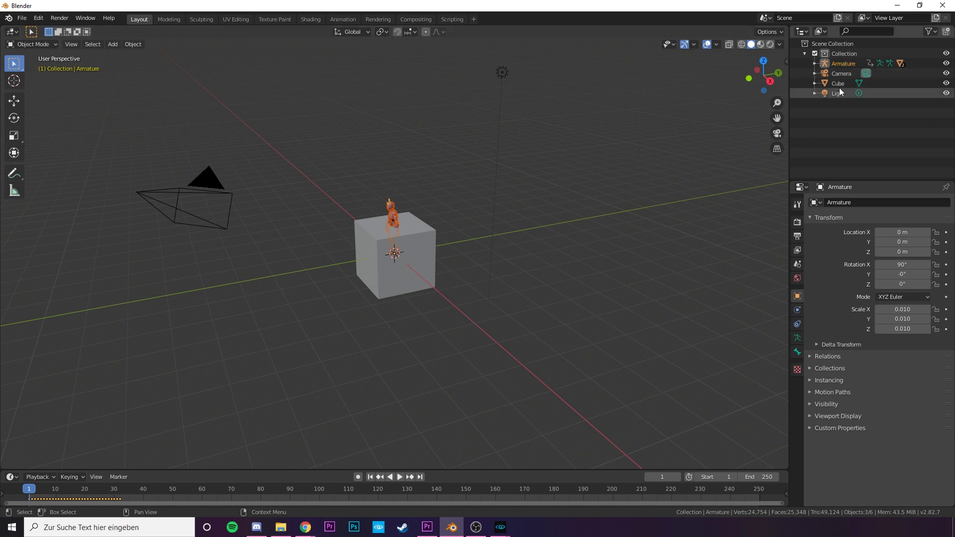
Step: Rename the imported armature object to 'tutorial bot' and expand its bone hierarchy in the outliner
{"action": "left_click", "coordinate": [815, 64]}
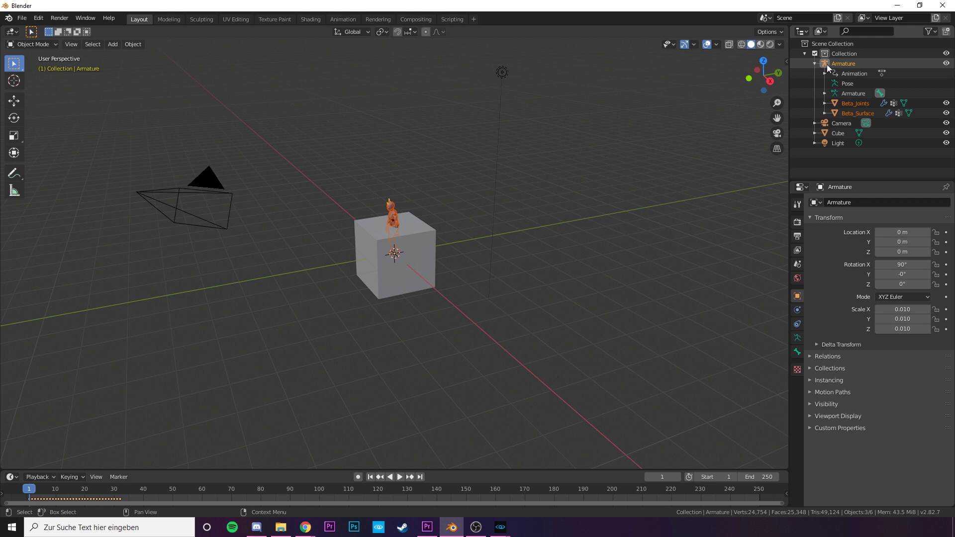
{"action": "double_click", "coordinate": [846, 65]}
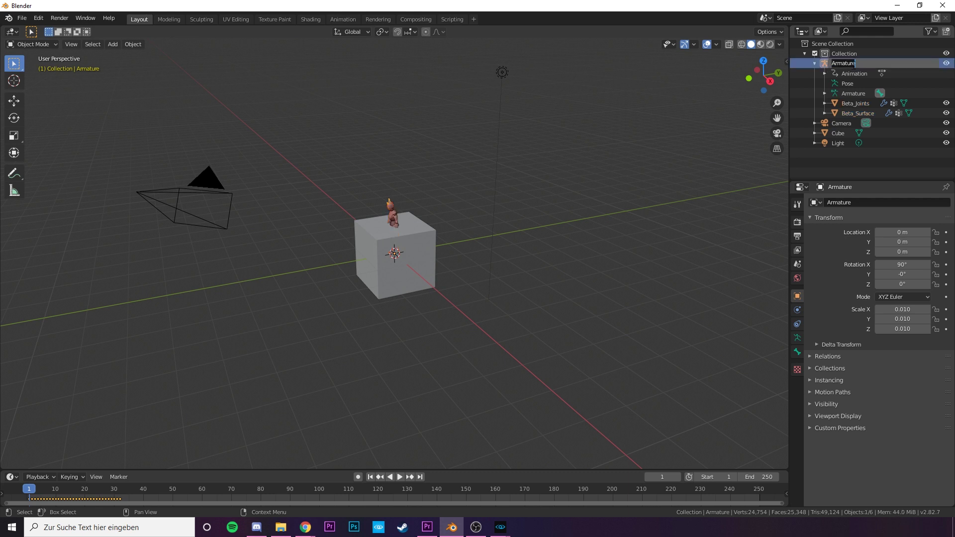
{"action": "type", "text": "tutorial bot"}
{"action": "key", "text": "Return"}
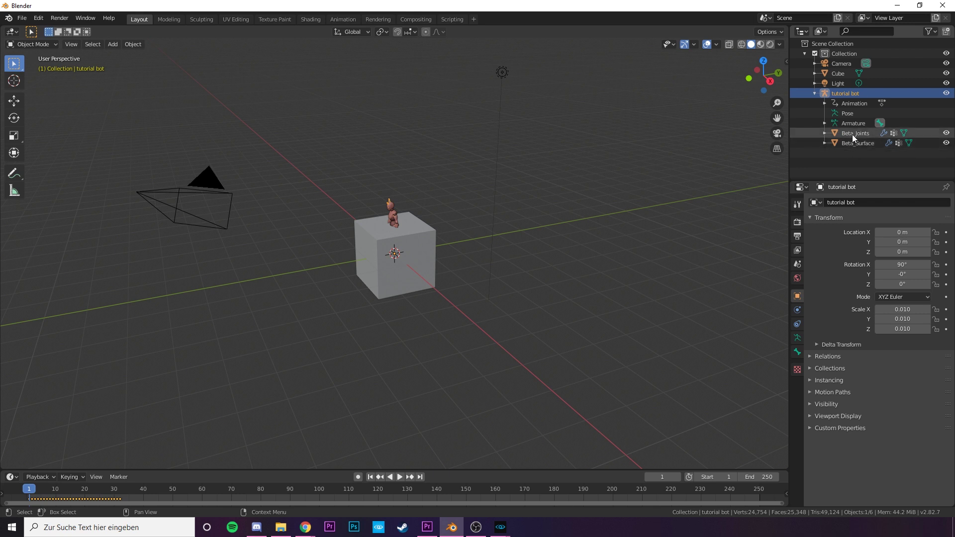
{"action": "left_click", "coordinate": [825, 123]}
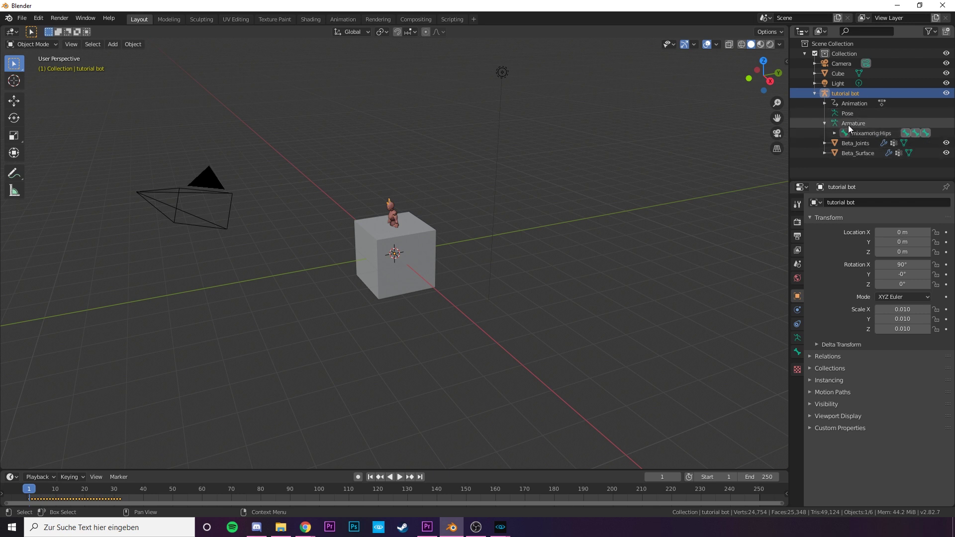
{"action": "left_click", "coordinate": [368, 248]}
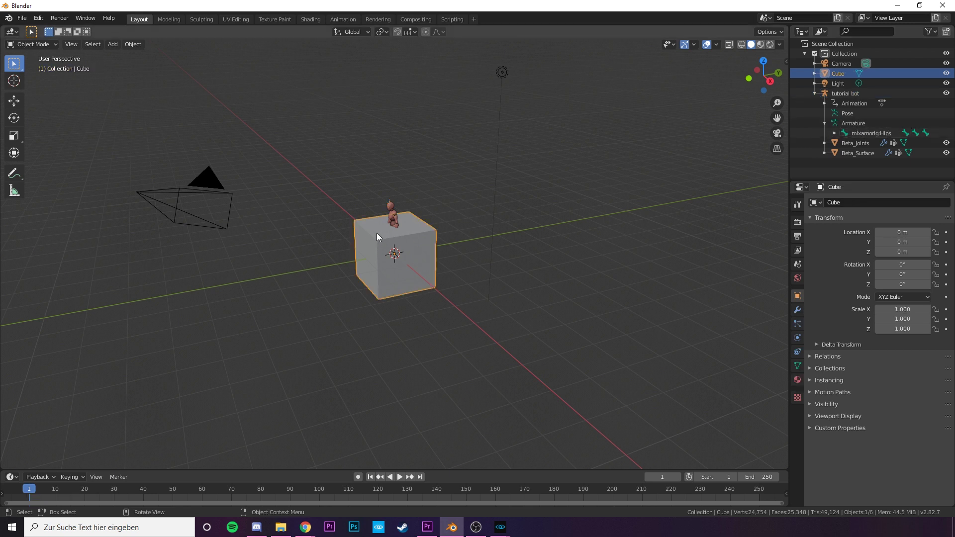
Step: Delete the default cube, camera and light so only tutorial bot remains
{"action": "key", "text": "Delete"}
{"action": "left_click", "coordinate": [196, 196]}
{"action": "key", "text": "Delete"}
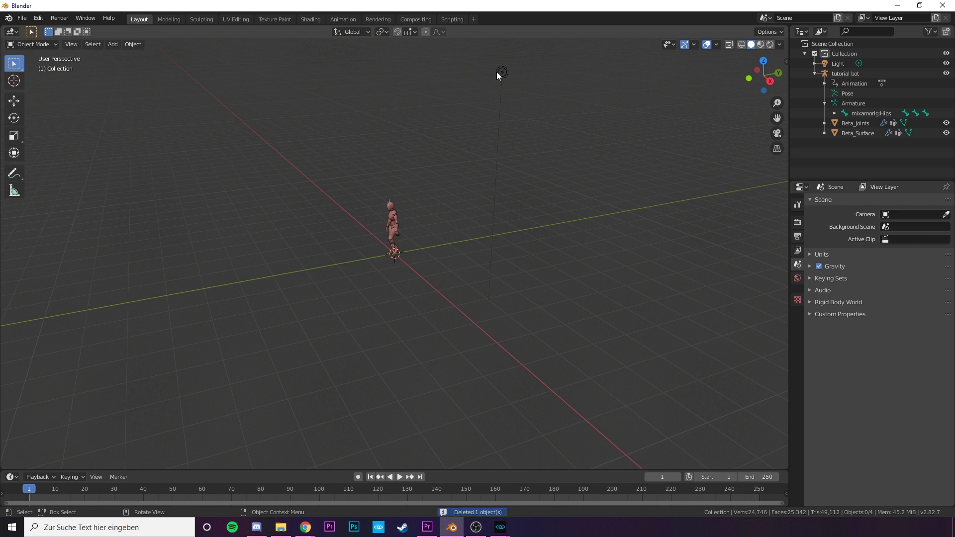
{"action": "left_click", "coordinate": [497, 72]}
{"action": "key", "text": "Delete"}
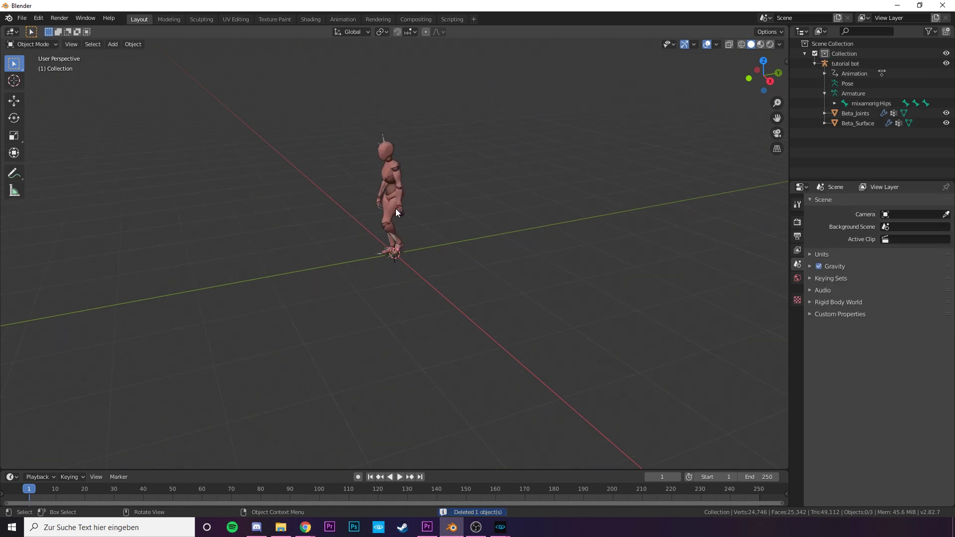
{"action": "middle_click_drag", "start_coordinate": [441, 142], "coordinate": [524, 195]}
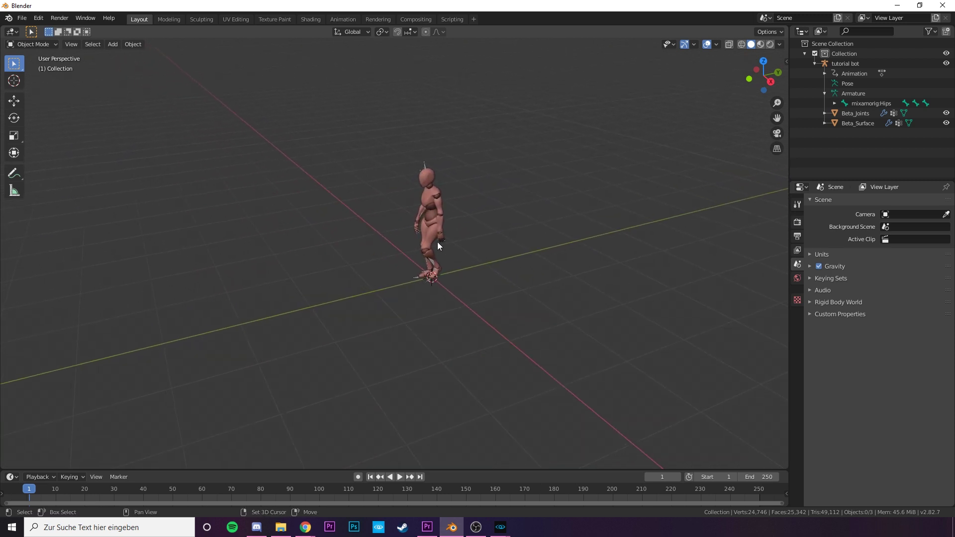
{"action": "scroll", "coordinate": [461, 239], "scroll_direction": "up", "scroll_amount": 2}
{"action": "middle_click_drag", "start_coordinate": [513, 230], "coordinate": [507, 189]}
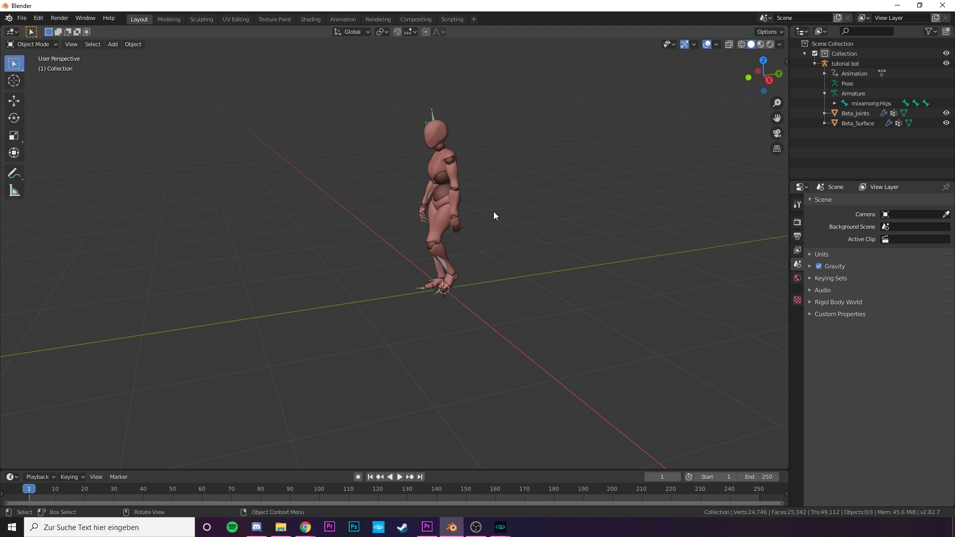
{"action": "left_click", "coordinate": [342, 20]}
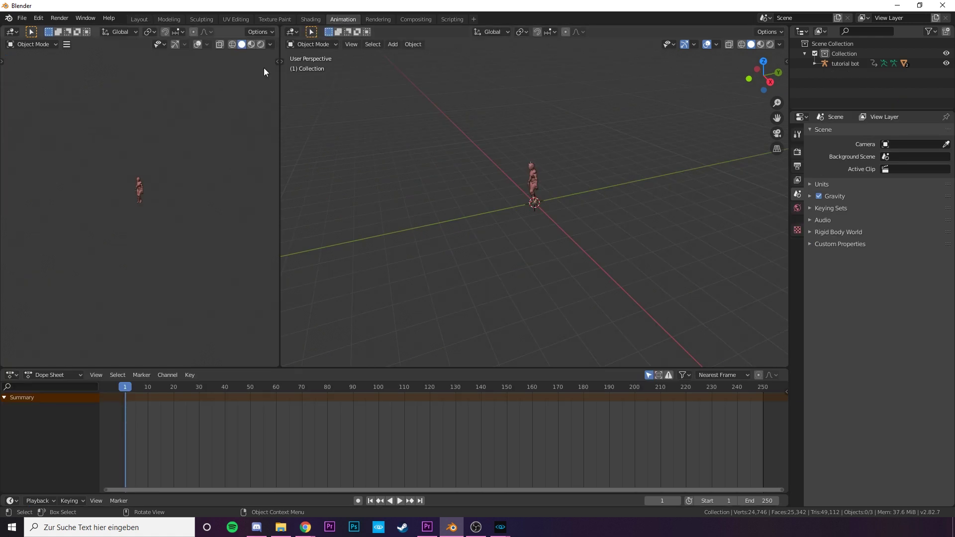
Step: Play and scrub the walk cycle, then set the scene end frame to 32
{"action": "scroll", "coordinate": [109, 181], "scroll_direction": "up", "scroll_amount": 8}
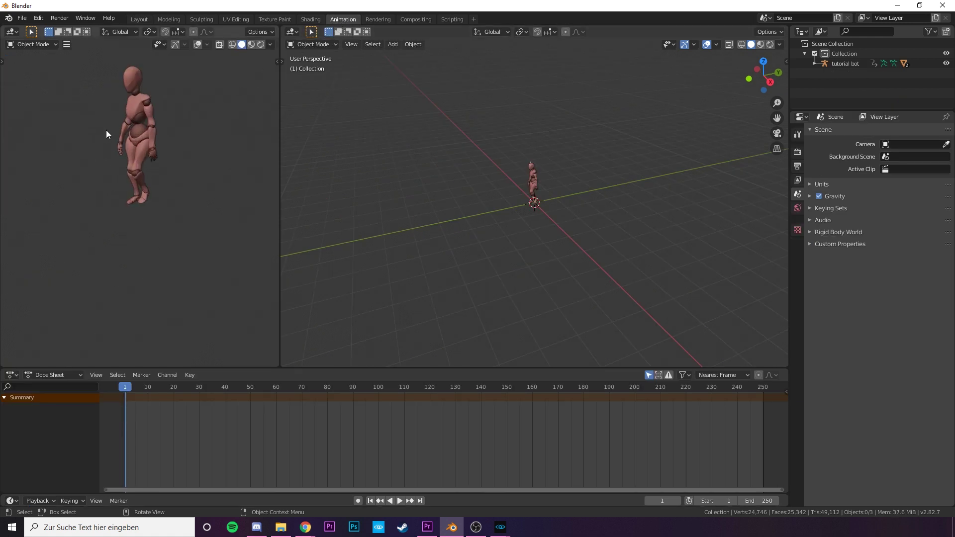
{"action": "scroll", "coordinate": [119, 177], "scroll_direction": "down", "scroll_amount": 3}
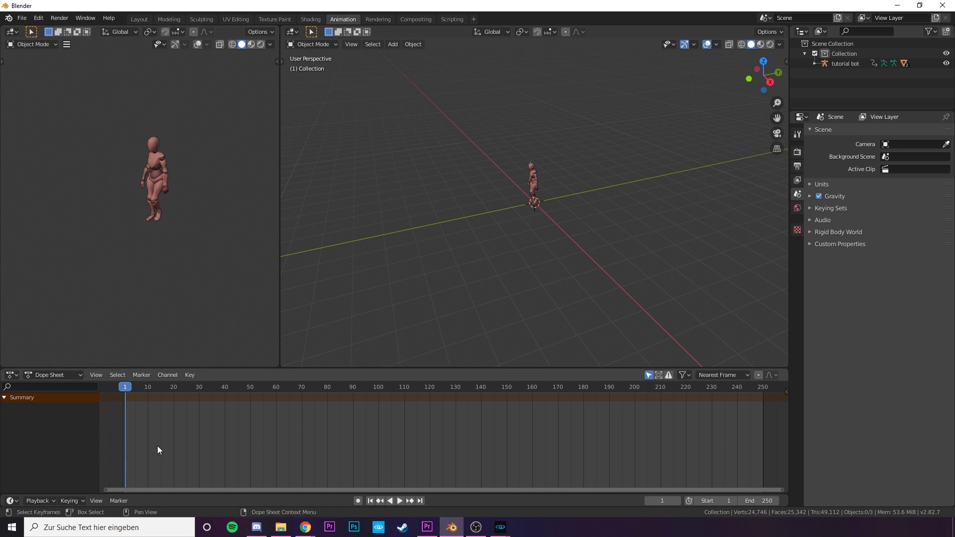
{"action": "key", "text": "space"}
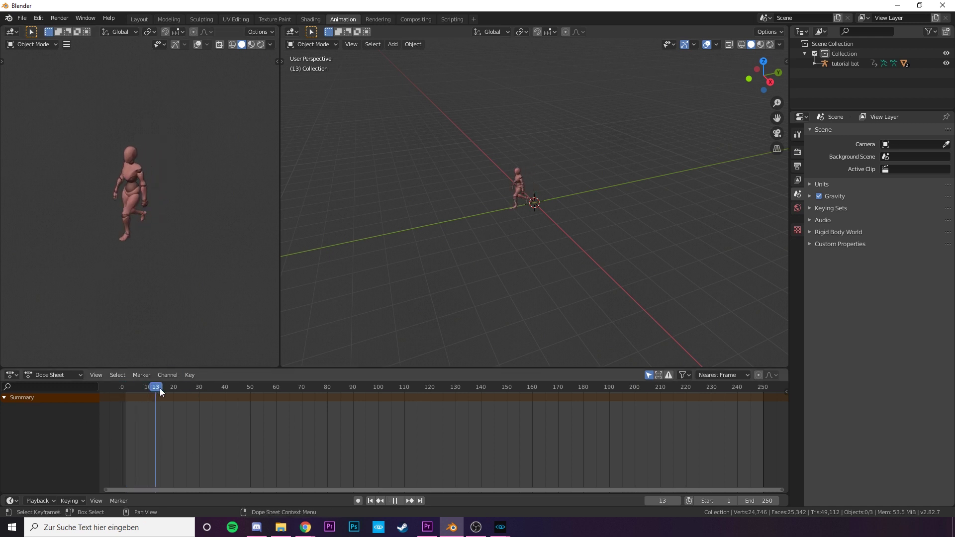
{"action": "mouse_move", "coordinate": [188, 390]}
{"action": "left_mouse_down"}
{"action": "mouse_move", "coordinate": [232, 392]}
{"action": "mouse_move", "coordinate": [128, 397]}
{"action": "mouse_move", "coordinate": [204, 397]}
{"action": "left_mouse_up"}
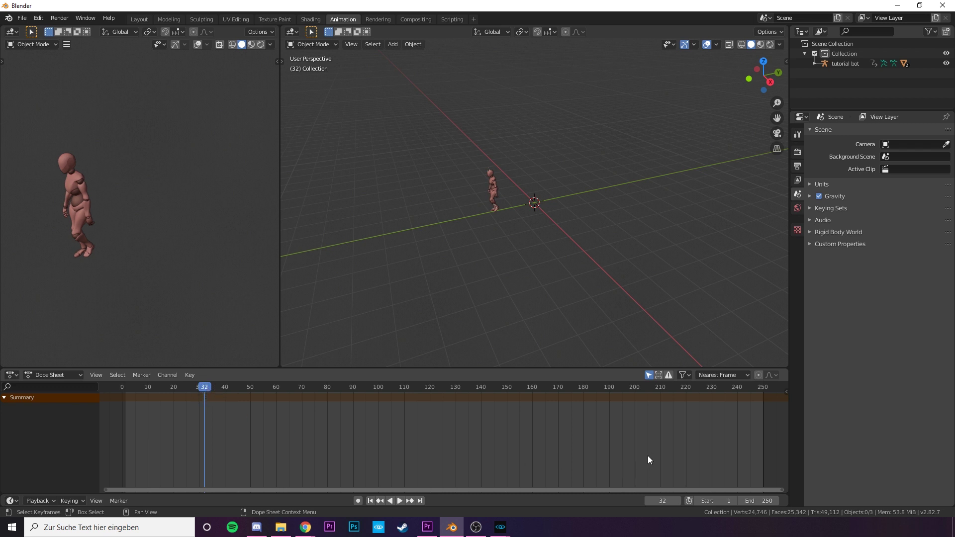
{"action": "left_click", "coordinate": [762, 500]}
{"action": "type", "text": "32"}
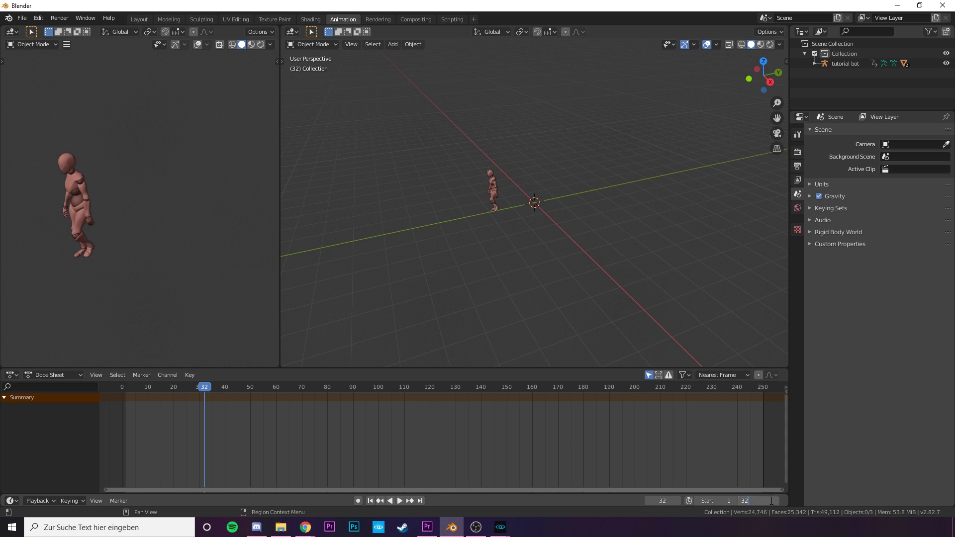
{"action": "key", "text": "Return"}
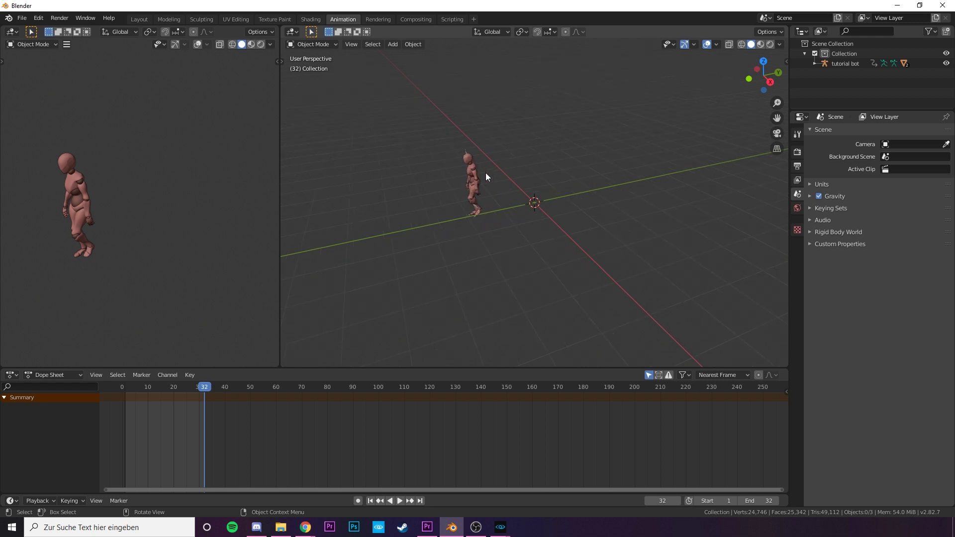
Step: Change tutorial bot's Z rotation to 180° so the character faces the opposite way
{"action": "left_click", "coordinate": [816, 65]}
{"action": "left_click", "coordinate": [814, 64]}
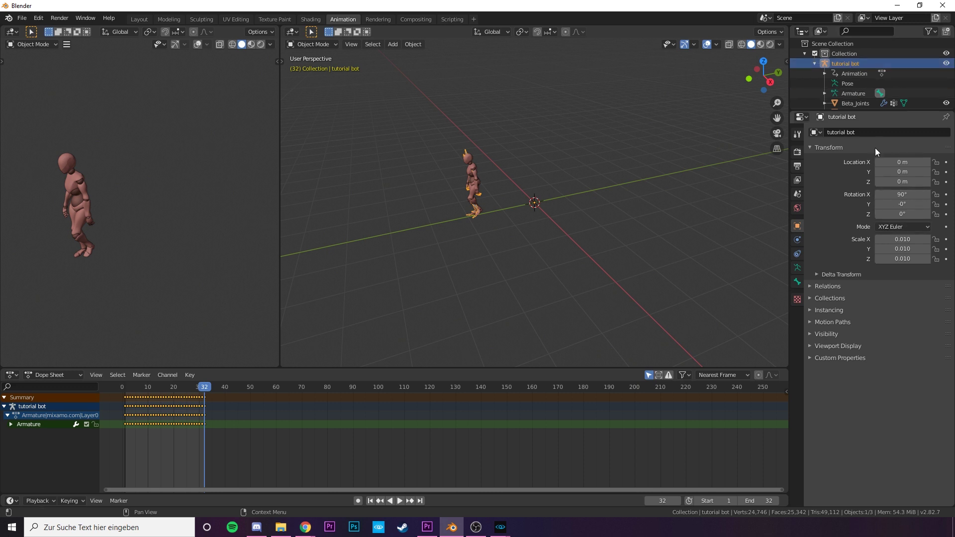
{"action": "left_click", "coordinate": [896, 215]}
{"action": "type", "text": "-90"}
{"action": "key", "text": "Return"}
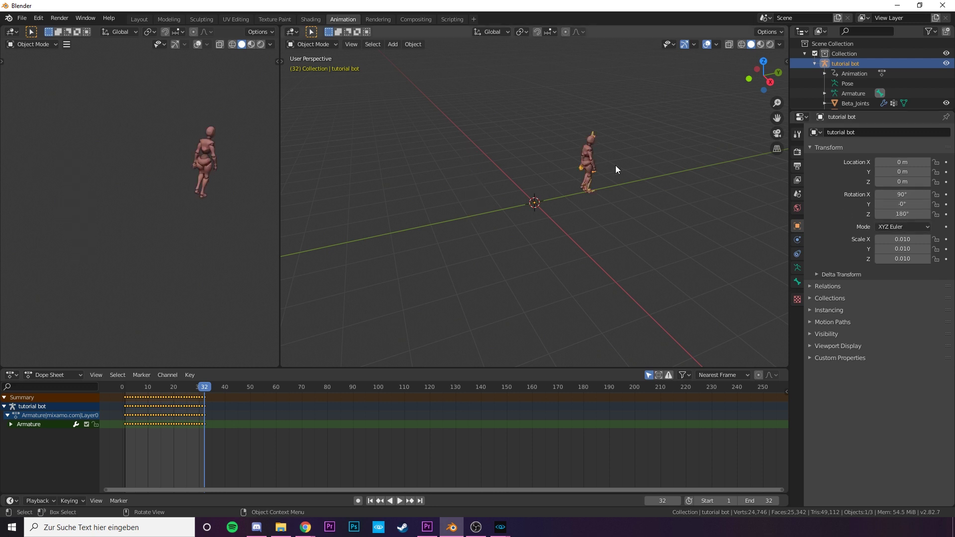
{"action": "middle_click_drag", "start_coordinate": [568, 134], "coordinate": [538, 180]}
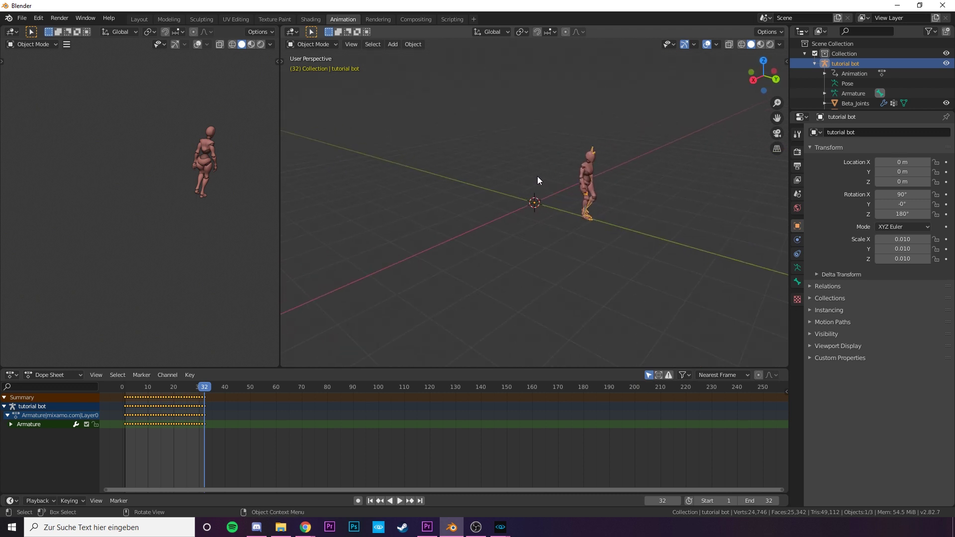
Step: Switch the armature to Edit Mode, add a single bone at the origin and select it
{"action": "left_click", "coordinate": [324, 45]}
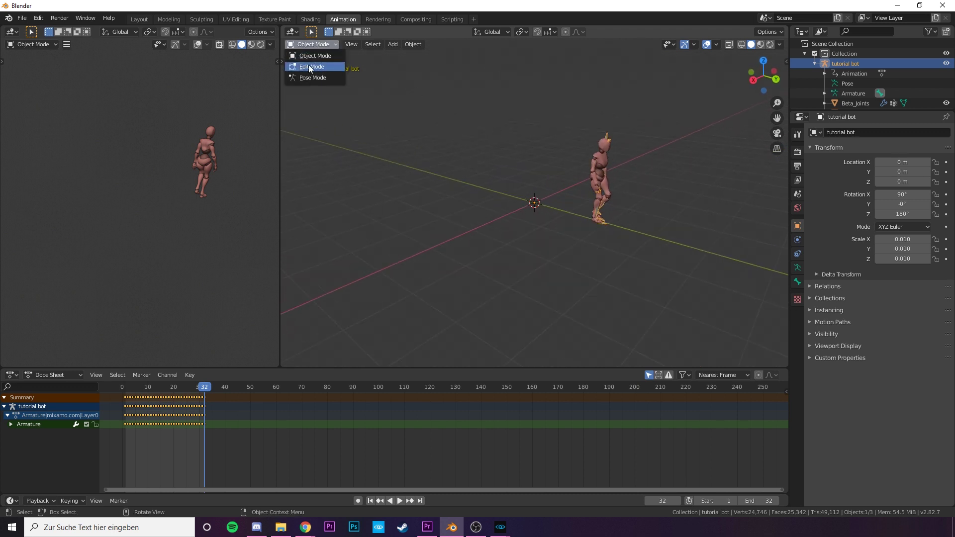
{"action": "left_click", "coordinate": [310, 67]}
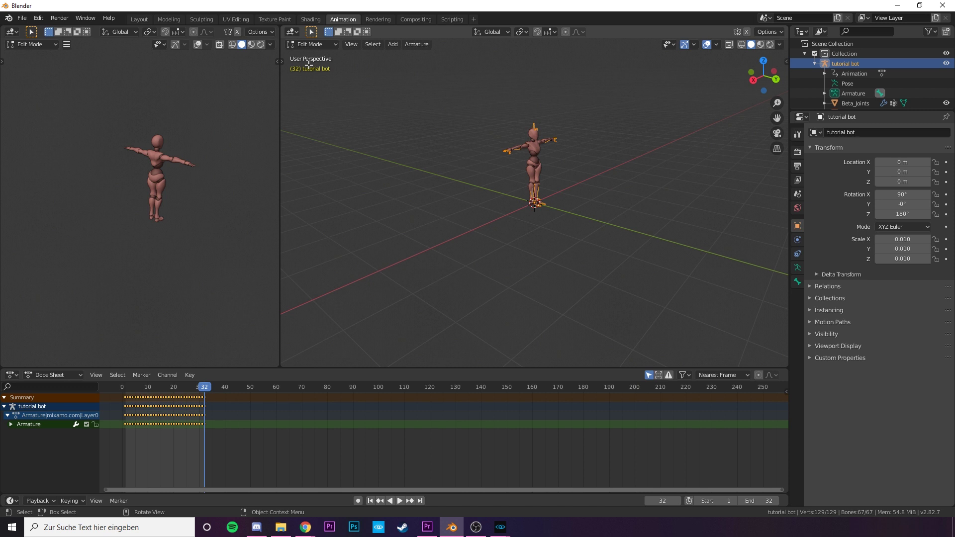
{"action": "left_click", "coordinate": [391, 44]}
{"action": "left_click", "coordinate": [408, 54]}
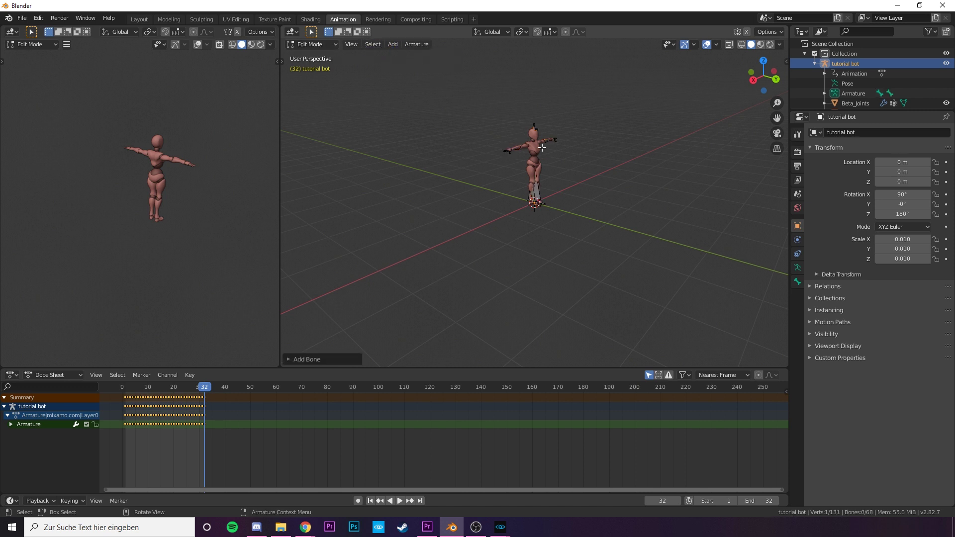
{"action": "mouse_move", "coordinate": [542, 148]}
{"action": "middle_mouse_down"}
{"action": "mouse_move", "coordinate": [564, 160]}
{"action": "mouse_move", "coordinate": [527, 149]}
{"action": "middle_mouse_up"}
{"action": "scroll", "coordinate": [532, 169], "scroll_direction": "up", "scroll_amount": 4}
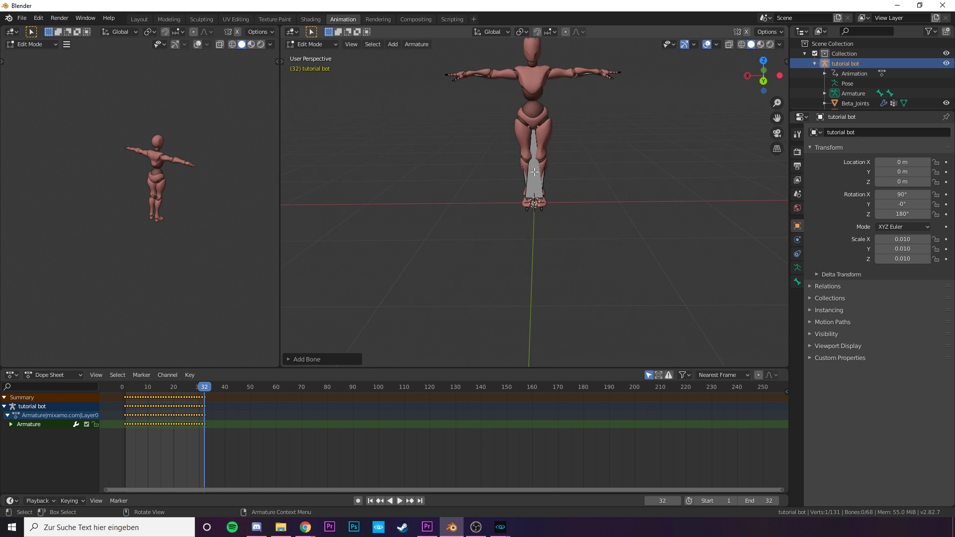
{"action": "left_click", "coordinate": [535, 172]}
{"action": "scroll", "coordinate": [592, 145], "scroll_direction": "down", "scroll_amount": 3}
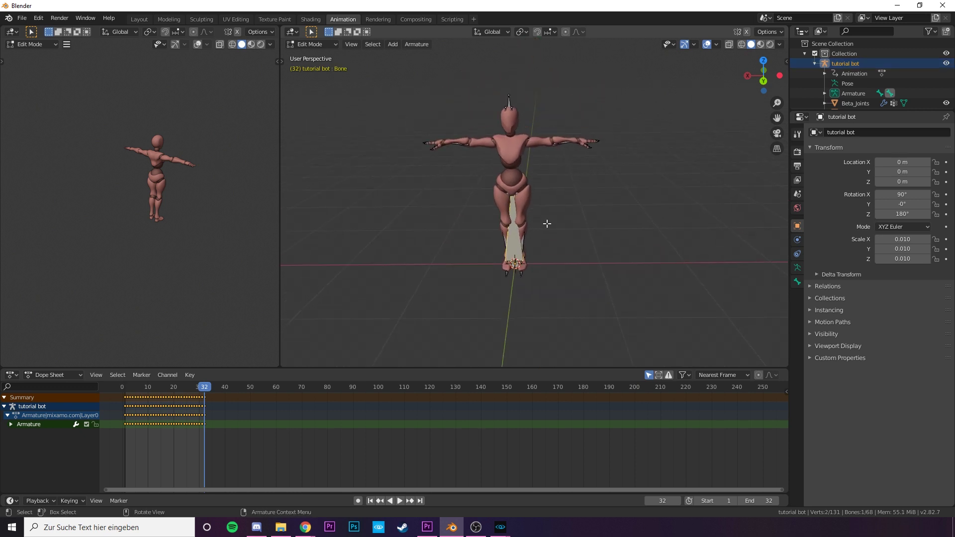
{"action": "scroll", "coordinate": [547, 221], "scroll_direction": "up", "scroll_amount": 5}
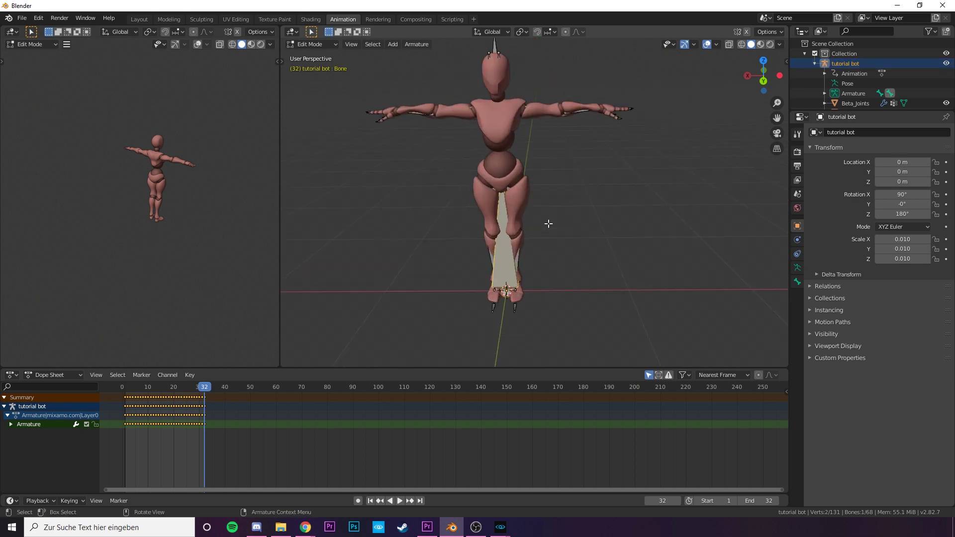
Step: Set the new bone's length to 40 m in the sidebar, then deselect all bones
{"action": "left_click", "coordinate": [785, 62]}
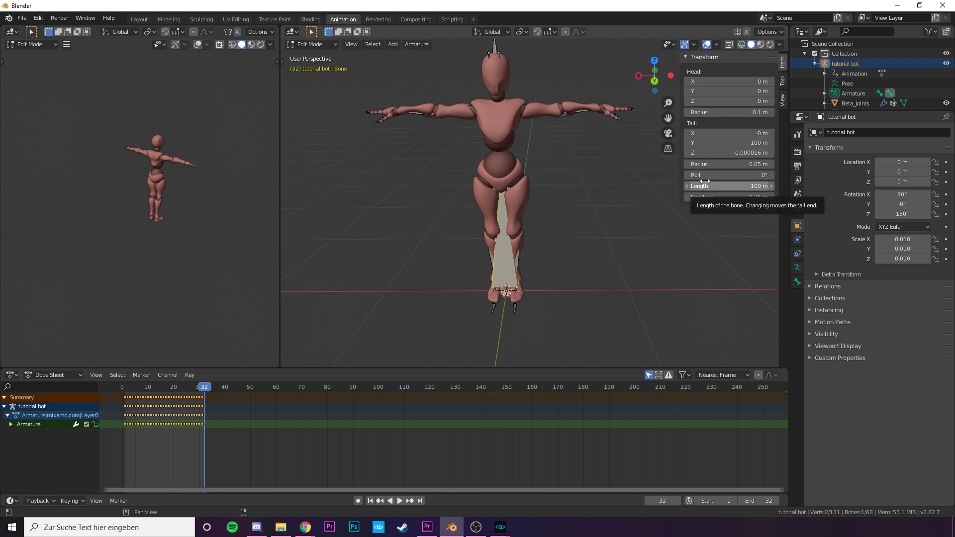
{"action": "middle_click_drag", "start_coordinate": [561, 201], "coordinate": [599, 184]}
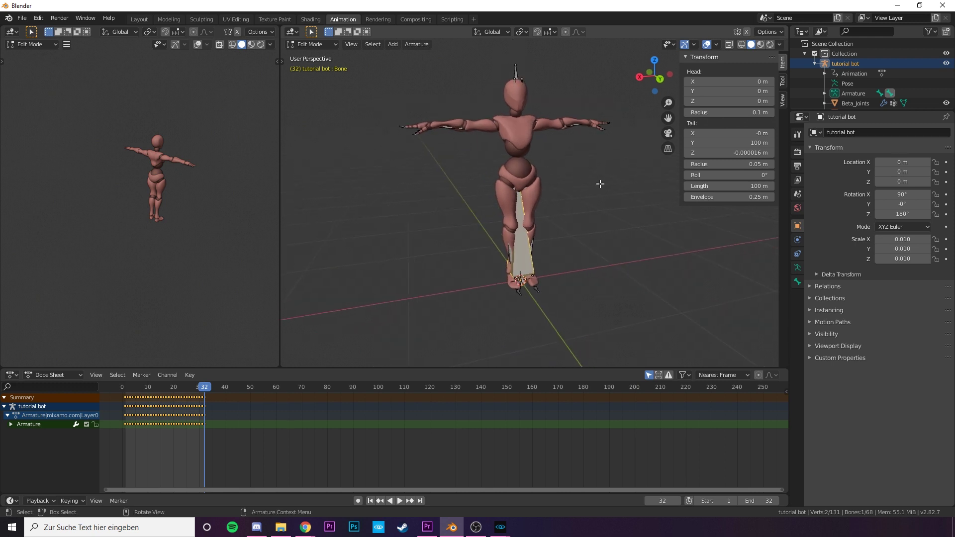
{"action": "left_click", "coordinate": [756, 186]}
{"action": "type", "text": "4"}
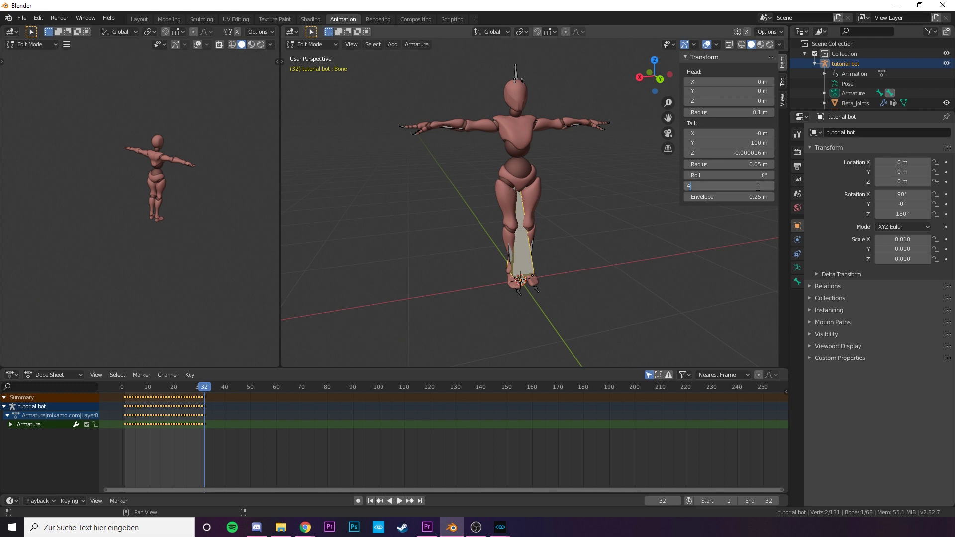
{"action": "type", "text": "0"}
{"action": "key", "text": "Return"}
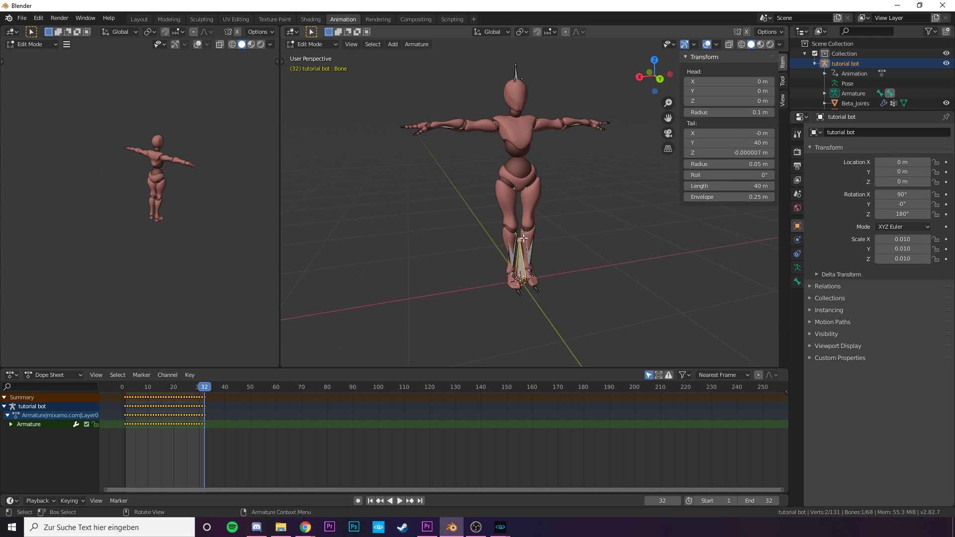
{"action": "key", "text": "alt+a"}
{"action": "middle_click_drag", "start_coordinate": [589, 260], "coordinate": [573, 259]}
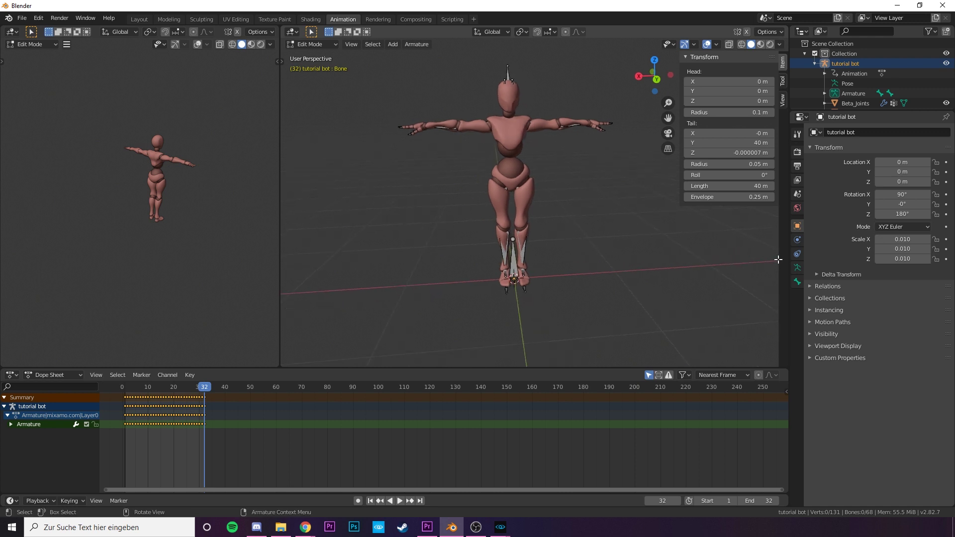
Step: Enable In Front in the armature's Viewport Display settings so bones show through the mesh
{"action": "left_click", "coordinate": [797, 269]}
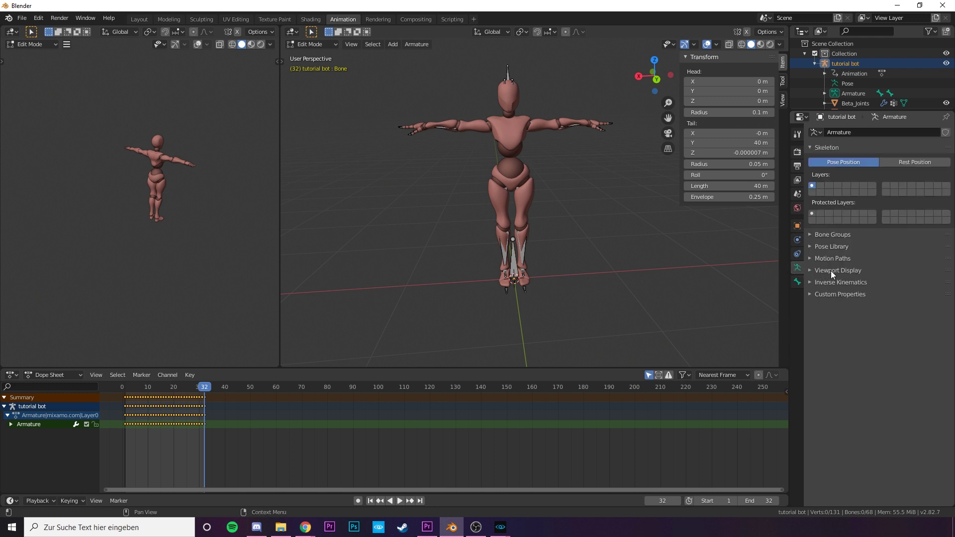
{"action": "left_click", "coordinate": [810, 270]}
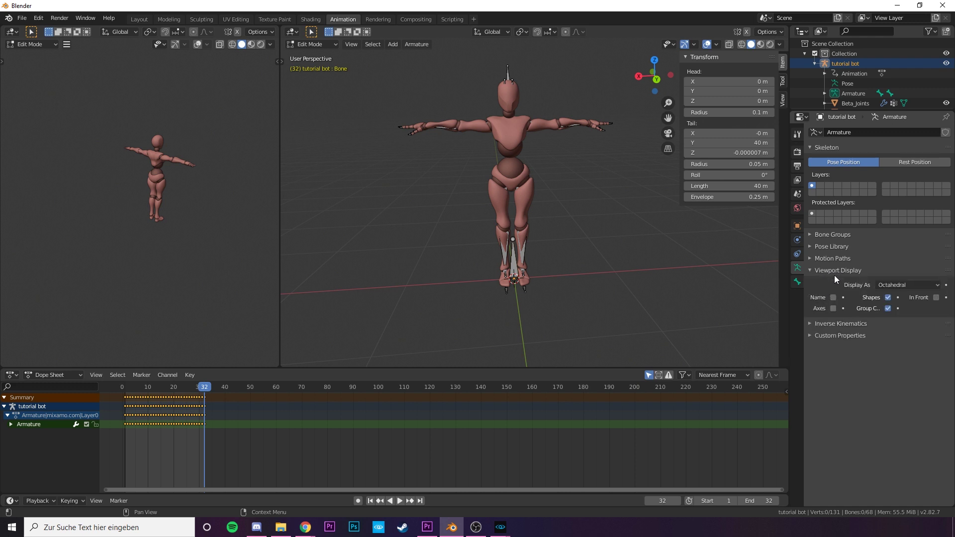
{"action": "left_click", "coordinate": [936, 298]}
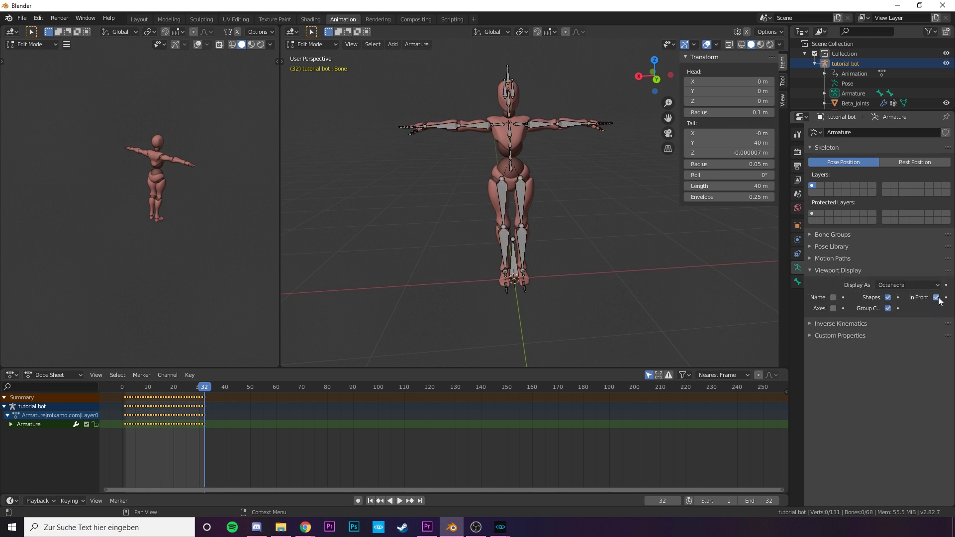
{"action": "left_click", "coordinate": [810, 270]}
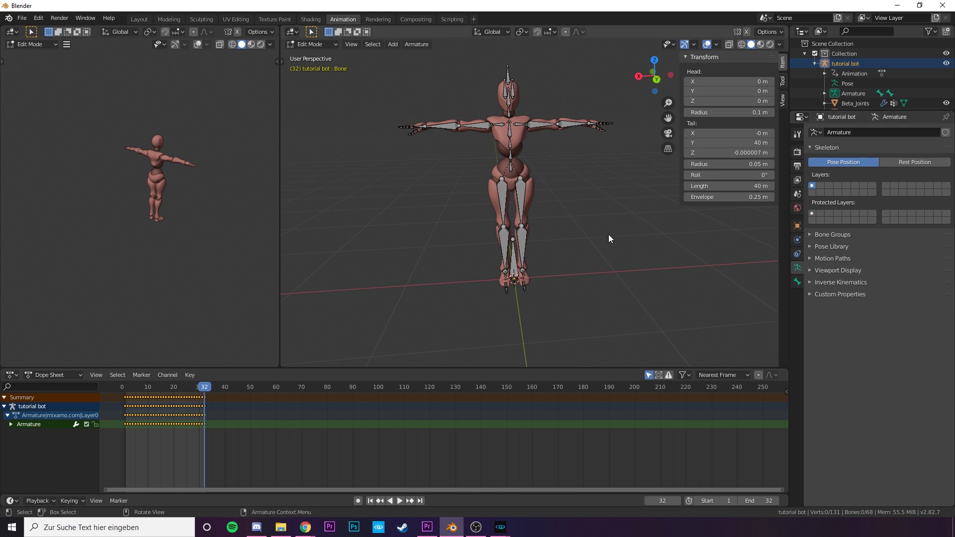
{"action": "mouse_move", "coordinate": [571, 230]}
{"action": "middle_mouse_down"}
{"action": "mouse_move", "coordinate": [667, 222]}
{"action": "mouse_move", "coordinate": [564, 233]}
{"action": "mouse_move", "coordinate": [574, 228]}
{"action": "middle_mouse_up"}
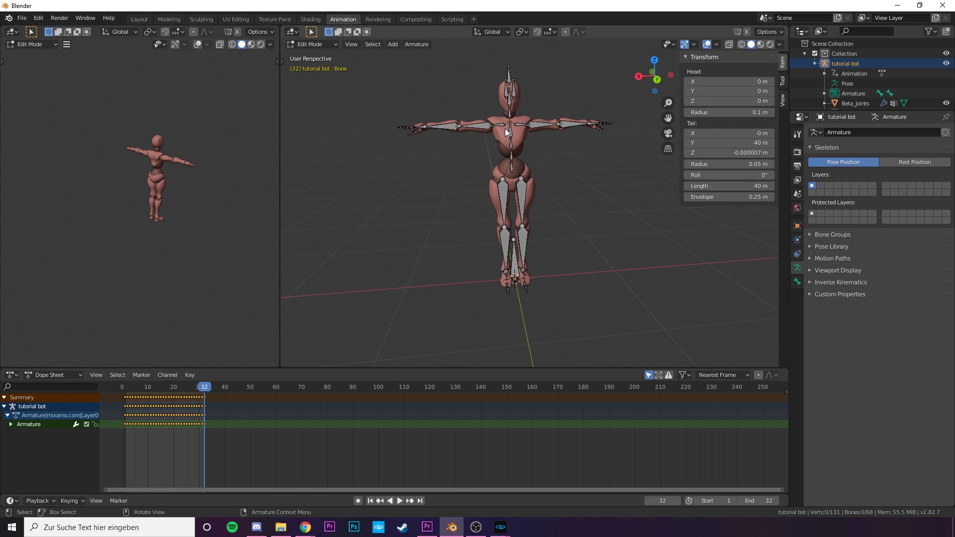
Step: Parent the mixamorig:Hips bone to the new bone using Keep Offset
{"action": "scroll", "coordinate": [506, 164], "scroll_direction": "up", "scroll_amount": 1}
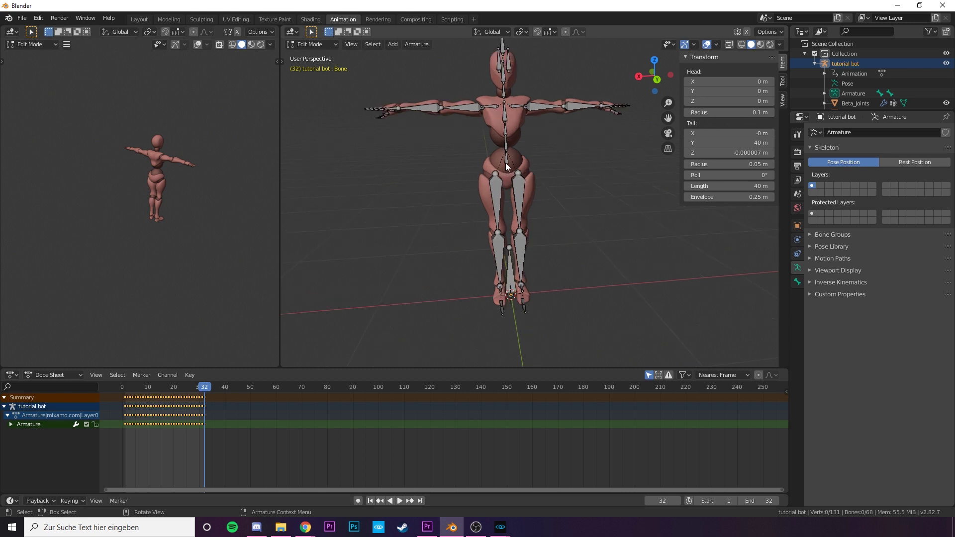
{"action": "left_click", "coordinate": [506, 162]}
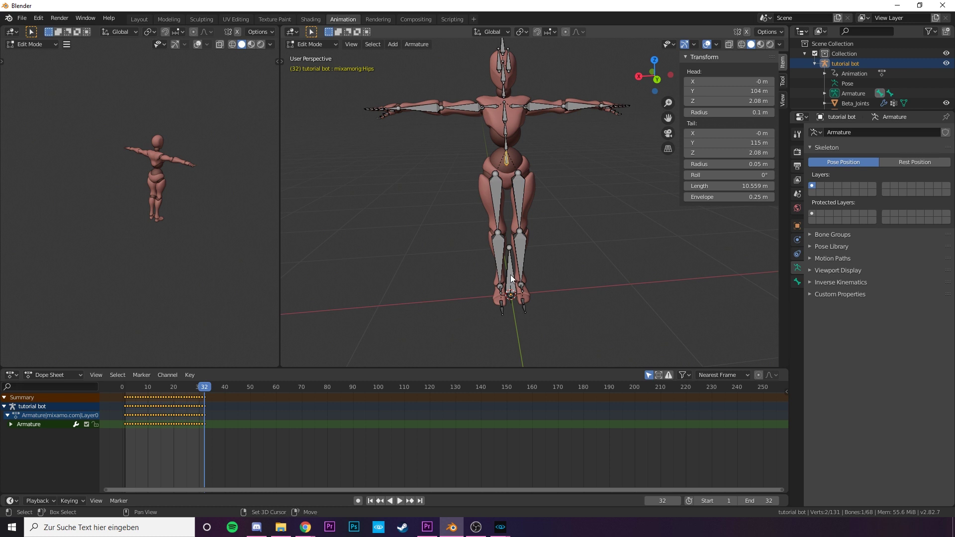
{"action": "key", "text": "shift+a"}
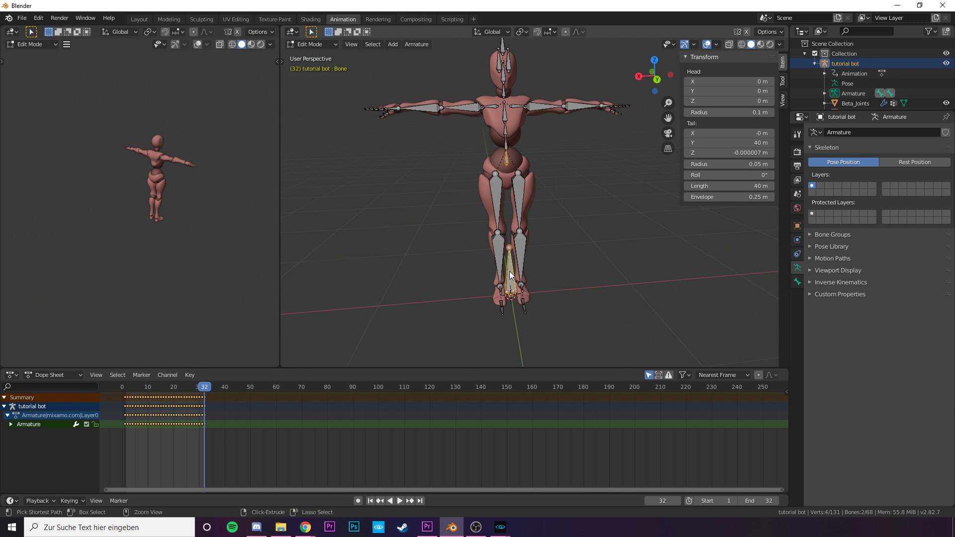
{"action": "key", "text": "ctrl+p"}
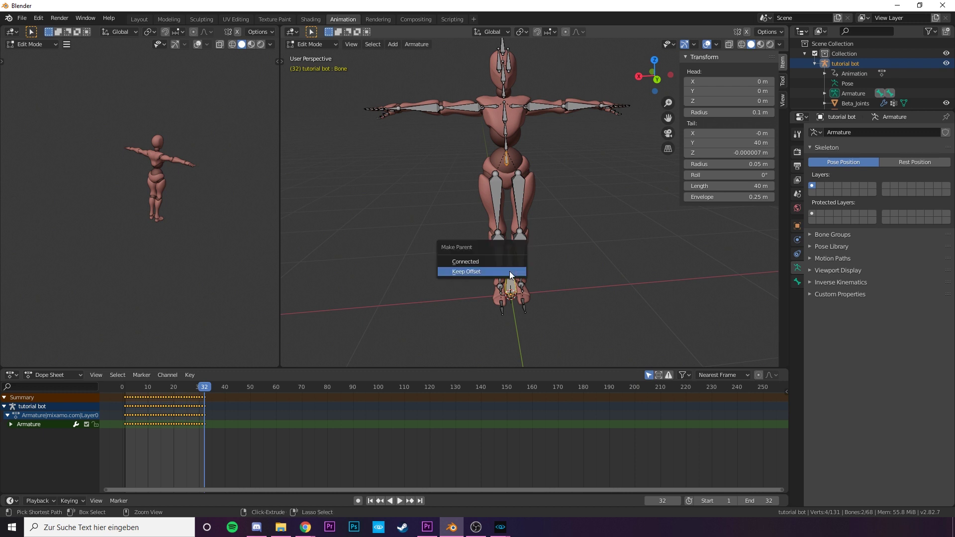
{"action": "left_click", "coordinate": [481, 268]}
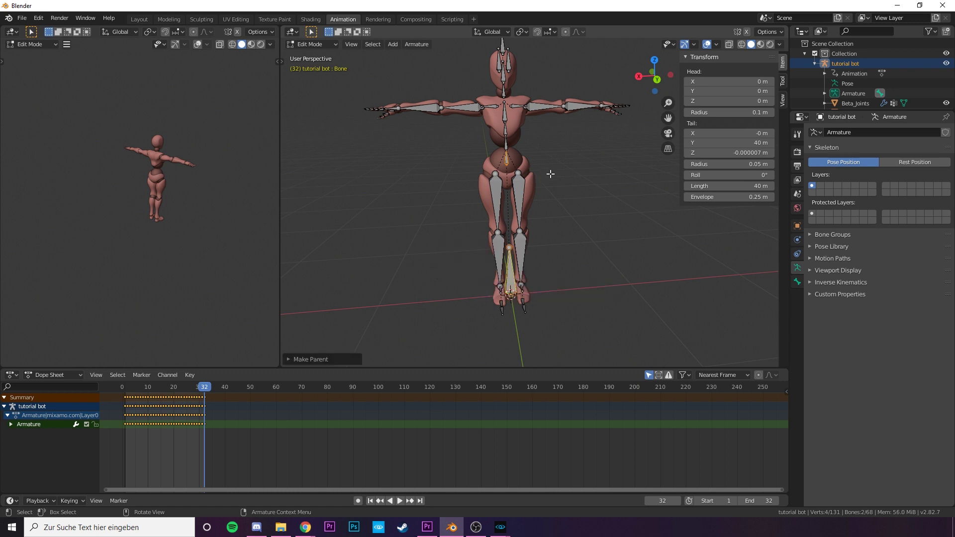
{"action": "scroll", "coordinate": [550, 196], "scroll_direction": "up", "scroll_amount": 2}
{"action": "scroll", "coordinate": [553, 196], "scroll_direction": "down", "scroll_amount": 2}
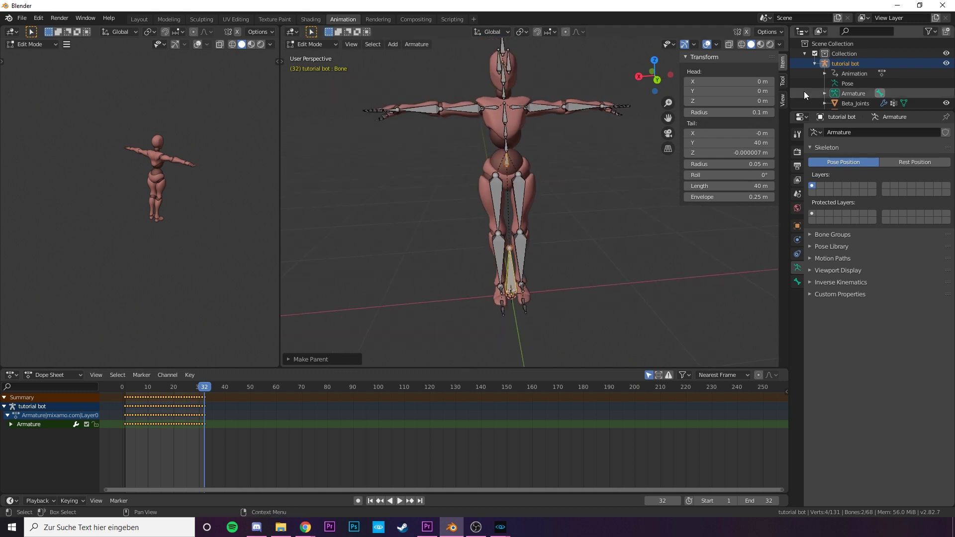
{"action": "scroll", "coordinate": [852, 81], "scroll_direction": "down", "scroll_amount": 1}
Step: Rename the new top-level bone to 'root' in the outliner hierarchy
{"action": "left_click", "coordinate": [825, 81]}
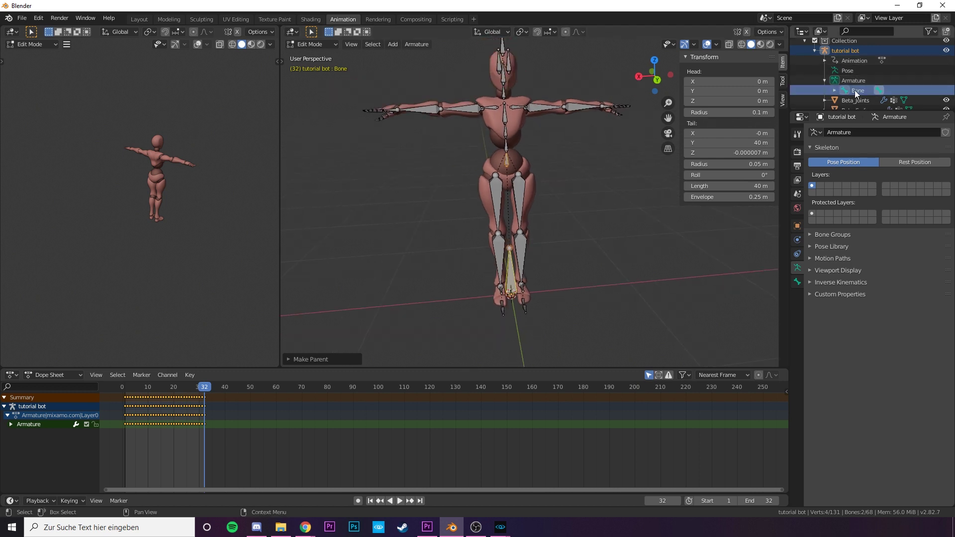
{"action": "left_click", "coordinate": [857, 90]}
{"action": "double_click", "coordinate": [857, 90]}
{"action": "type", "text": "root"}
{"action": "key", "text": "Return"}
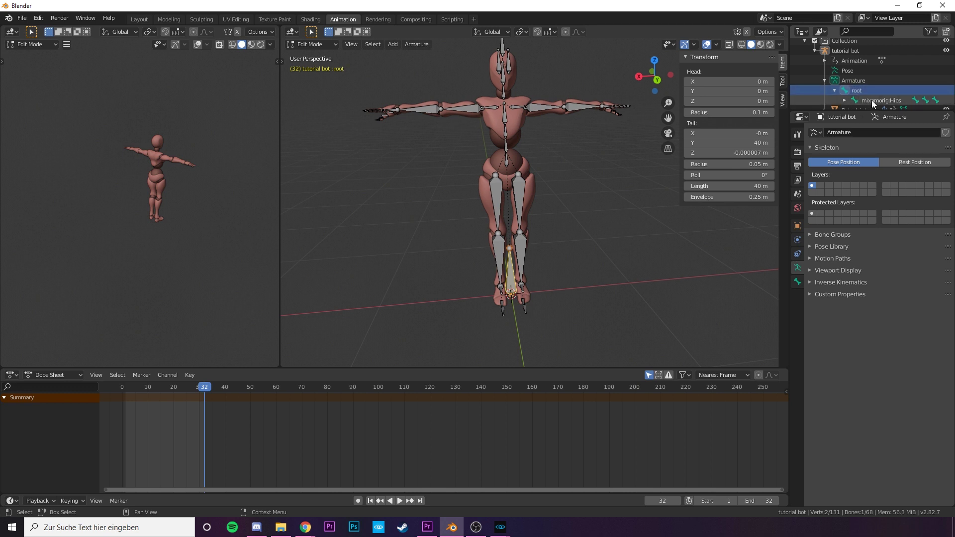
{"action": "left_click_drag", "start_coordinate": [871, 111], "coordinate": [867, 219]}
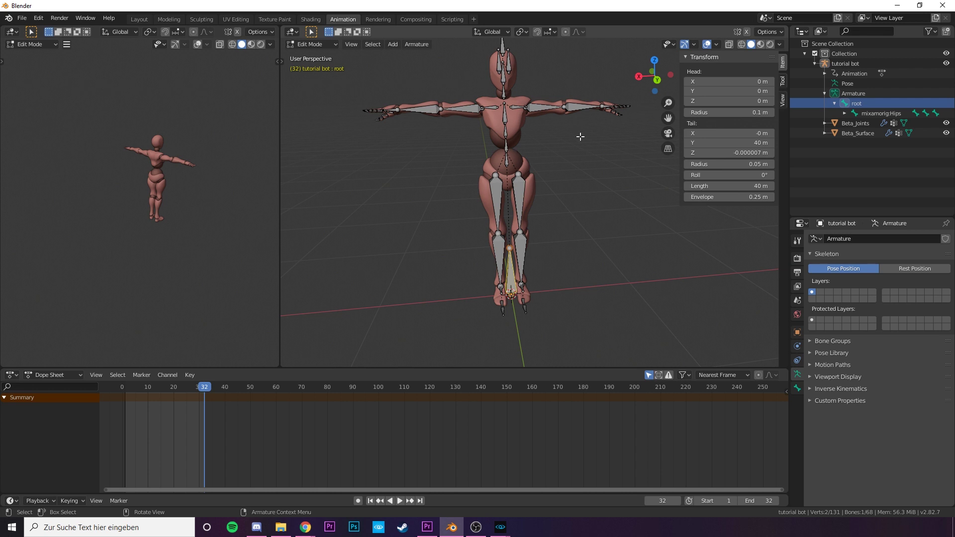
Step: Switch the tutorial bot armature into Pose Mode
{"action": "left_click", "coordinate": [308, 45]}
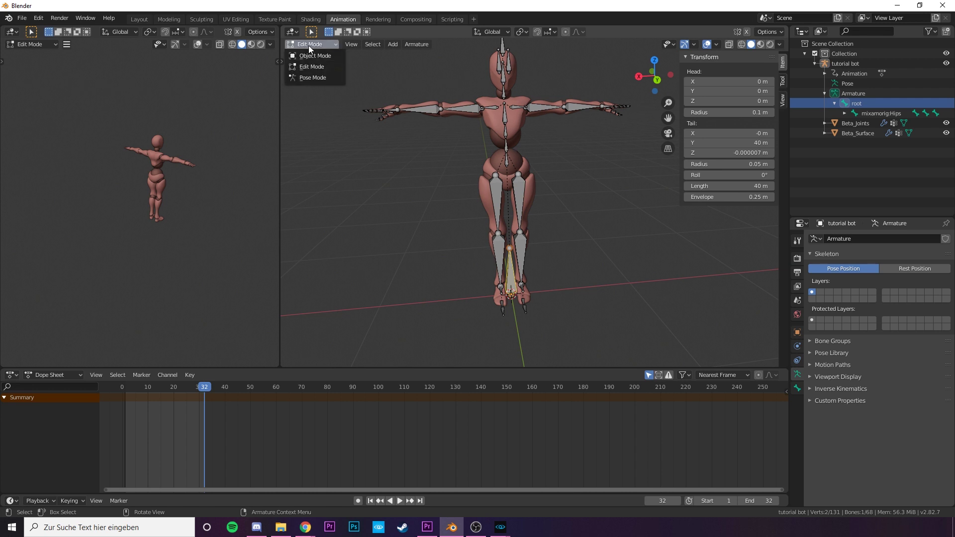
{"action": "left_click", "coordinate": [312, 77]}
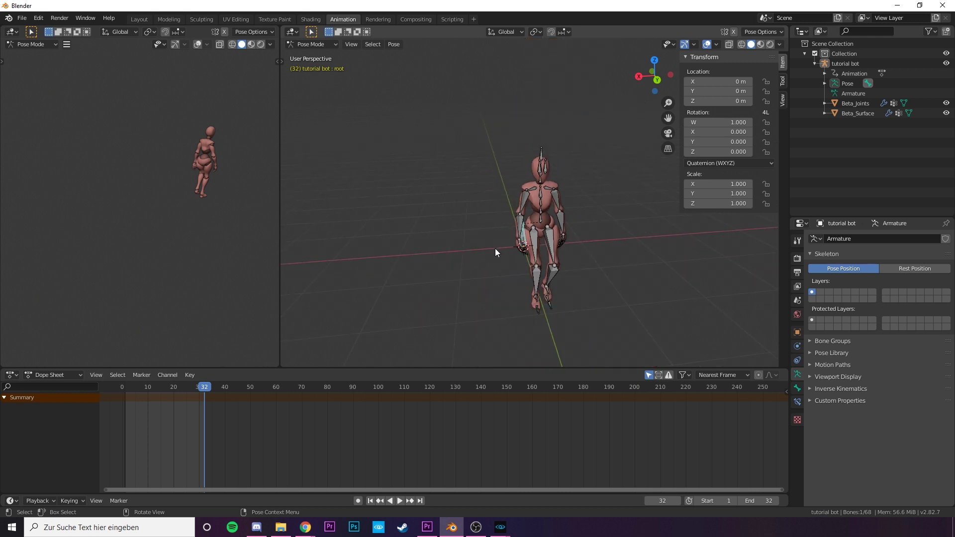
{"action": "middle_click_drag", "start_coordinate": [495, 252], "coordinate": [514, 252]}
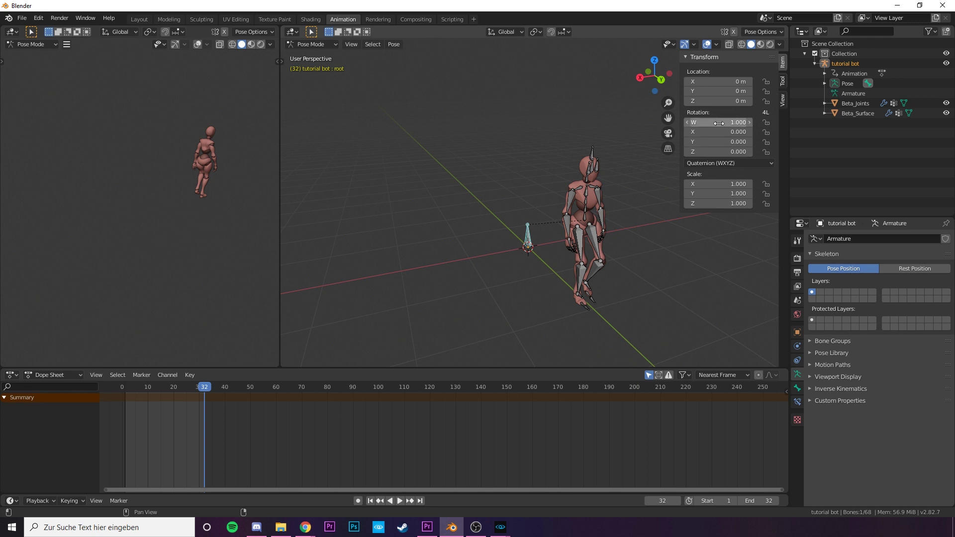
Step: Set the root bone to XYZ Euler rotation with X 90° and Z 180°, laying the rig flat
{"action": "left_click", "coordinate": [708, 163]}
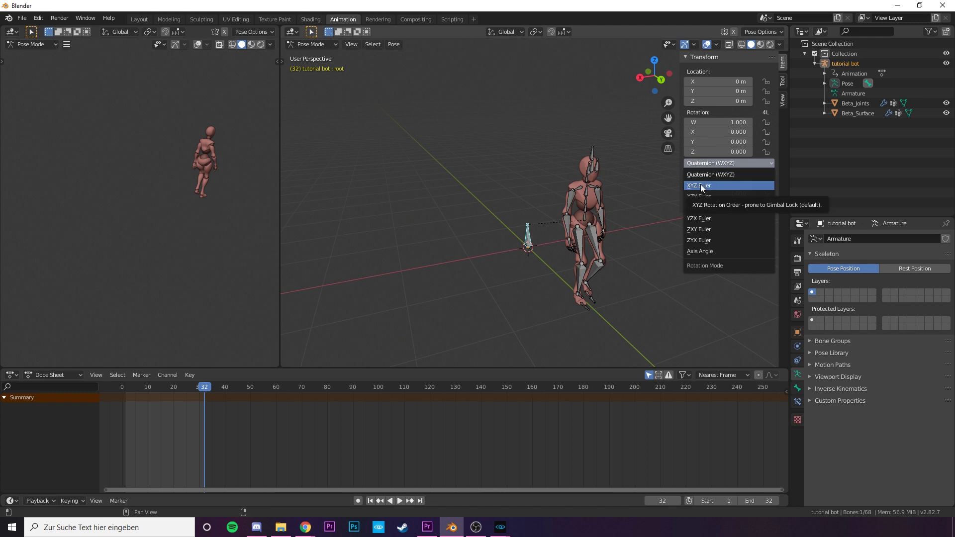
{"action": "left_click", "coordinate": [701, 186]}
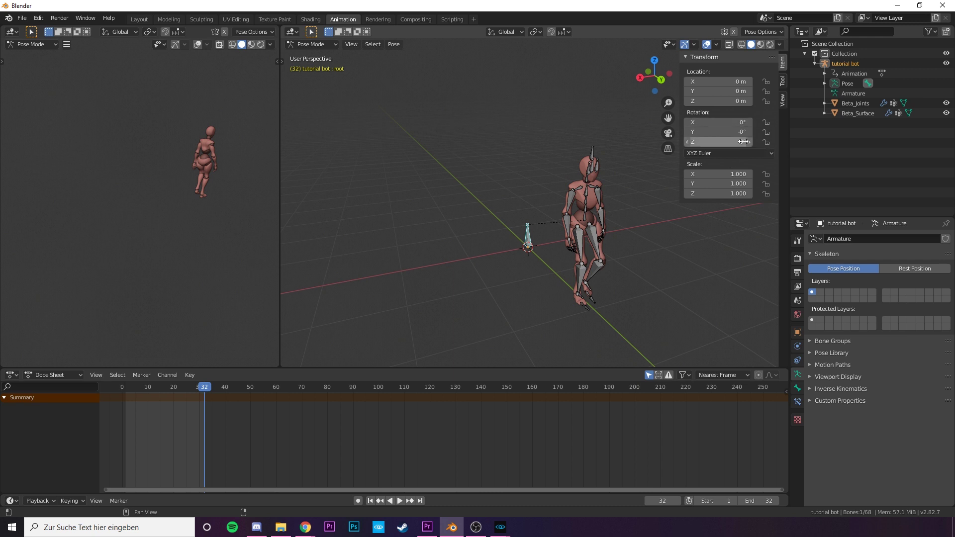
{"action": "left_click", "coordinate": [742, 124]}
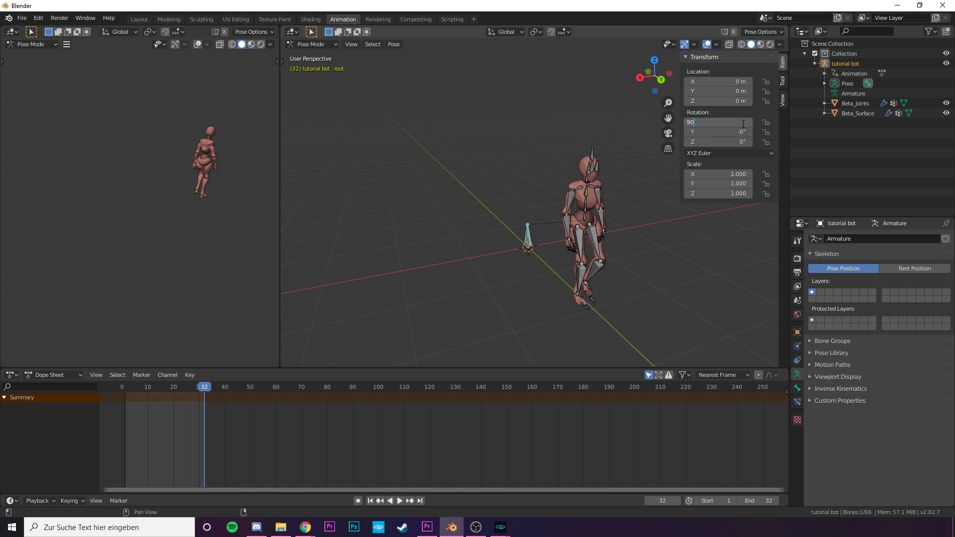
{"action": "key", "text": "Return"}
{"action": "left_click", "coordinate": [739, 143]}
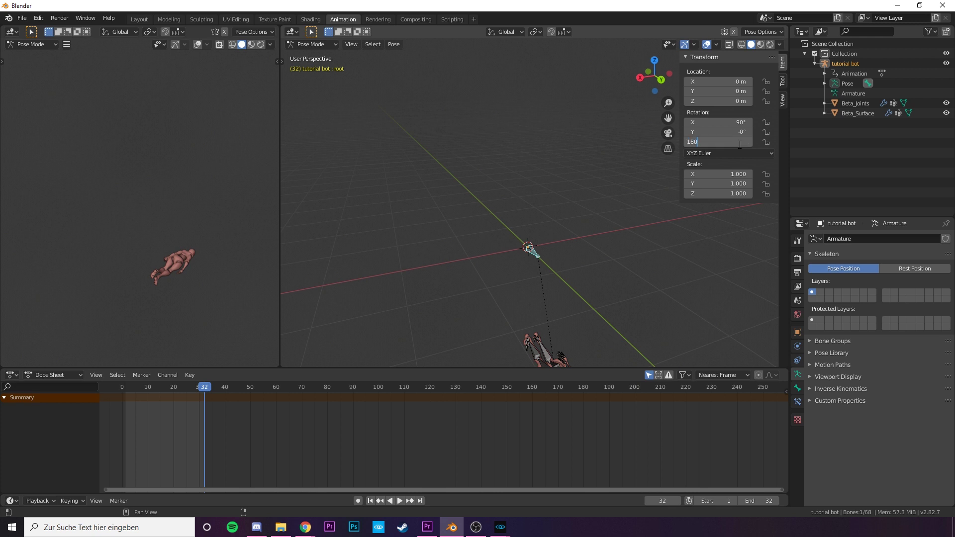
{"action": "key", "text": "Return"}
{"action": "middle_click_drag", "start_coordinate": [499, 200], "coordinate": [604, 201]}
{"action": "middle_click_drag", "start_coordinate": [250, 195], "coordinate": [173, 130]}
{"action": "left_click_drag", "start_coordinate": [202, 385], "coordinate": [122, 401]}
{"action": "middle_click_drag", "start_coordinate": [527, 192], "coordinate": [567, 134]}
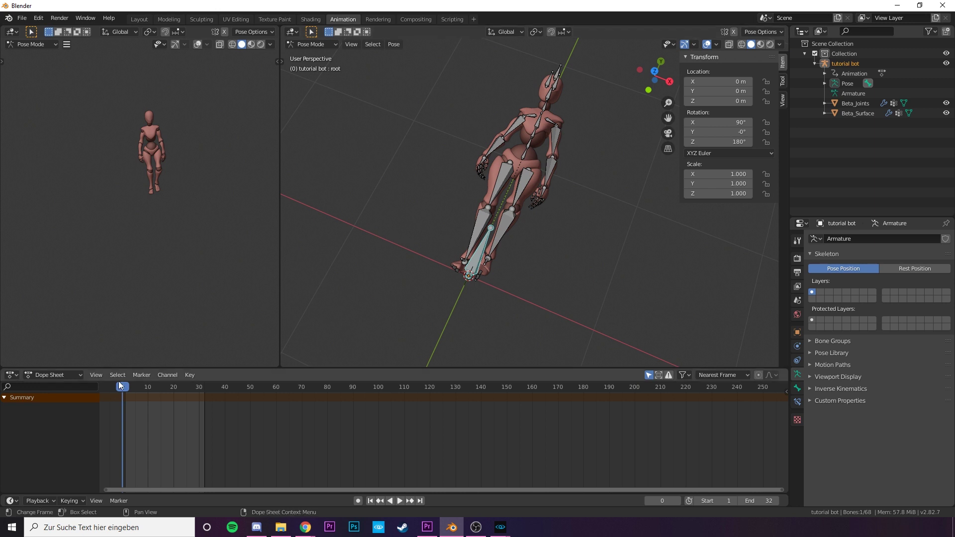
{"action": "mouse_move", "coordinate": [122, 388]}
{"action": "left_mouse_down"}
{"action": "mouse_move", "coordinate": [219, 394]}
{"action": "mouse_move", "coordinate": [124, 397]}
{"action": "left_mouse_up"}
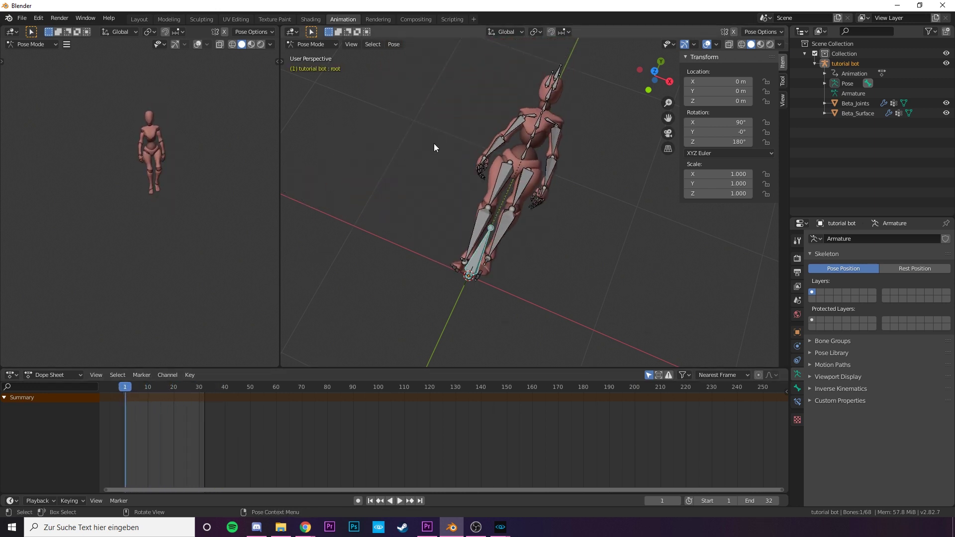
{"action": "middle_click_drag", "start_coordinate": [434, 144], "coordinate": [421, 169]}
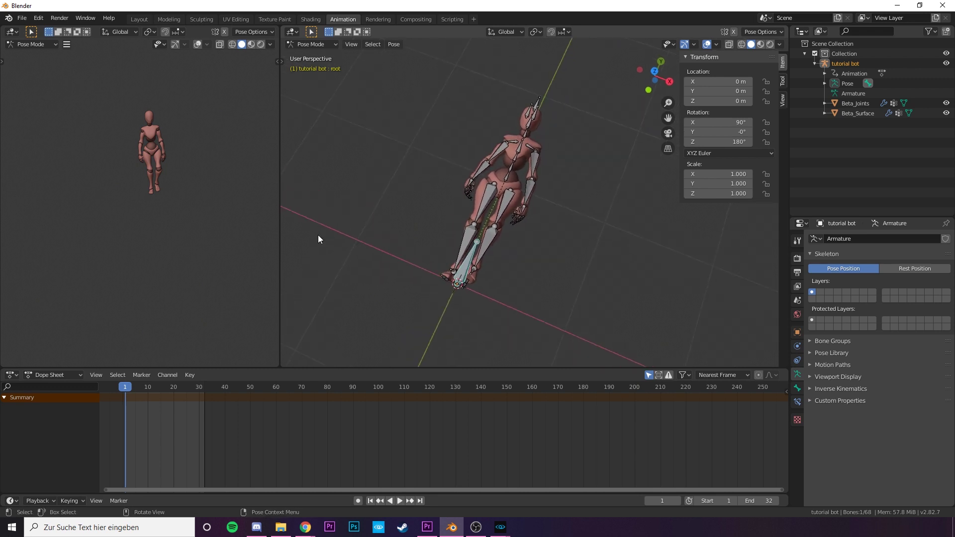
{"action": "middle_click_drag", "start_coordinate": [450, 231], "coordinate": [417, 227], "text": "shift"}
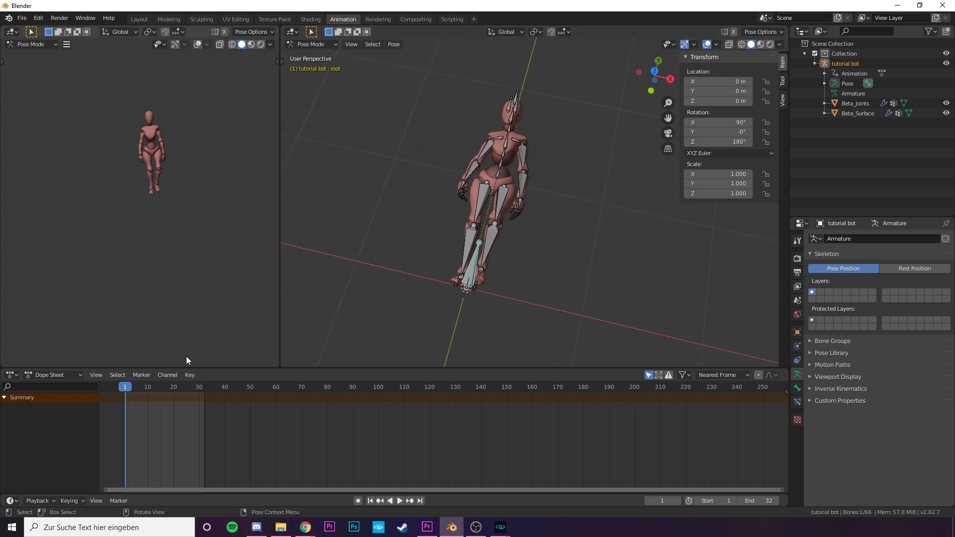
{"action": "key", "text": "space"}
{"action": "left_click_drag", "start_coordinate": [126, 391], "coordinate": [124, 392]}
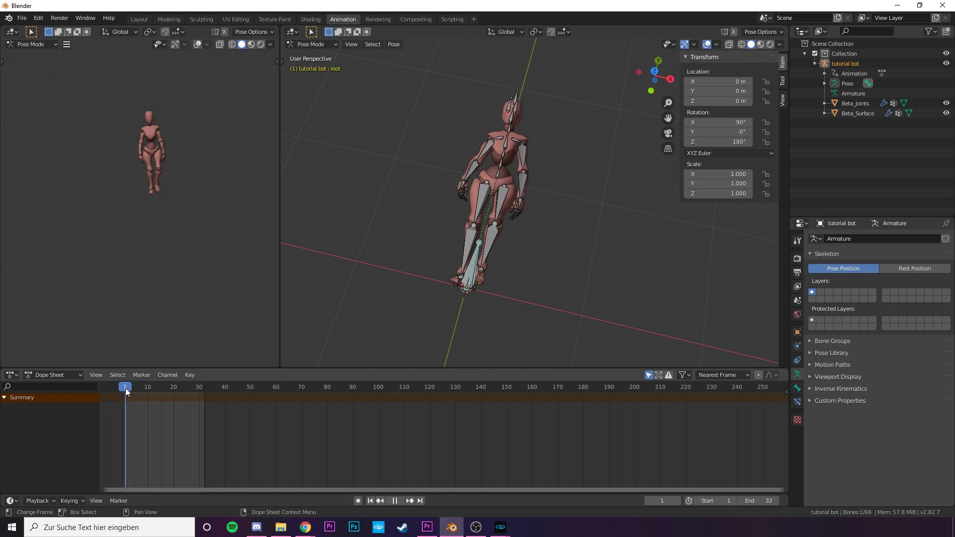
{"action": "key", "text": "space"}
{"action": "key", "text": "space"}
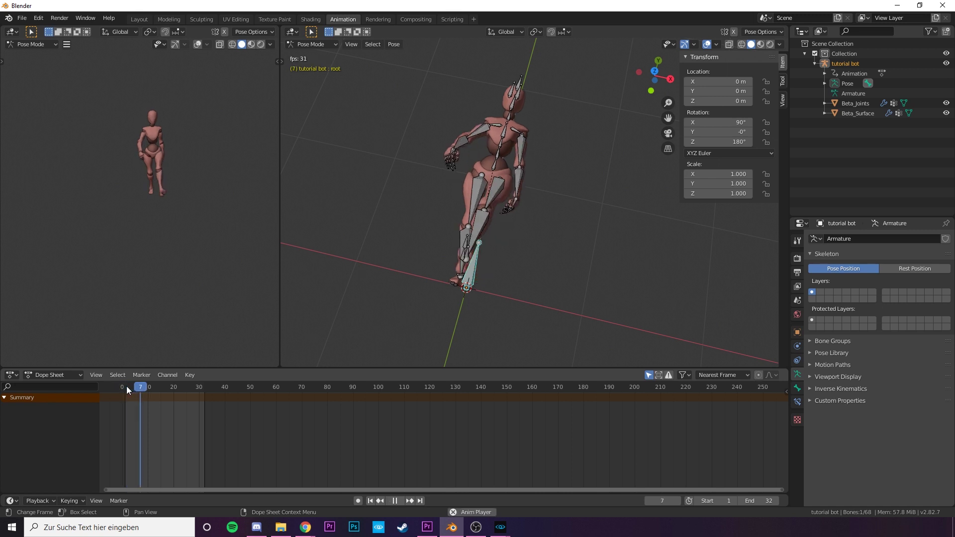
{"action": "left_click", "coordinate": [129, 385]}
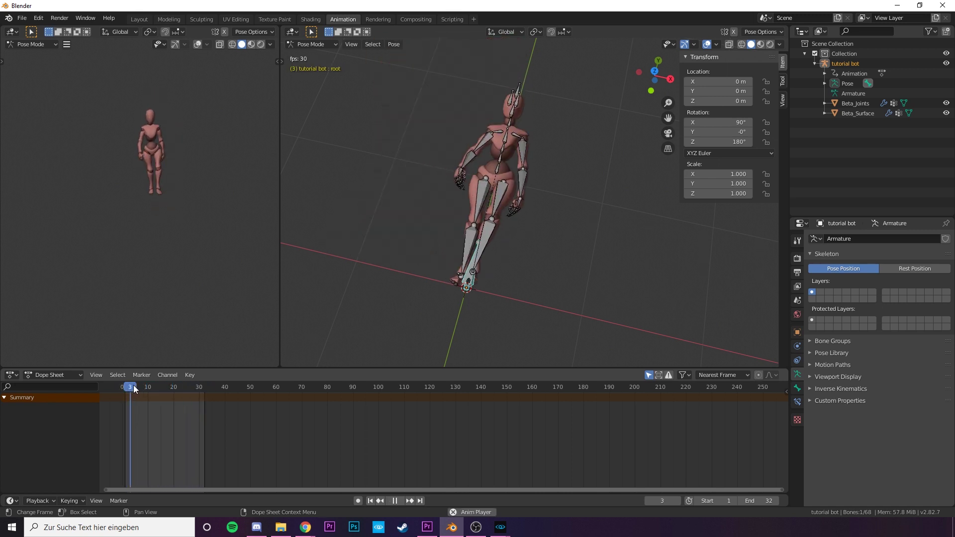
{"action": "left_click", "coordinate": [133, 385]}
{"action": "left_click_drag", "start_coordinate": [133, 385], "coordinate": [126, 386]}
{"action": "key", "text": "space"}
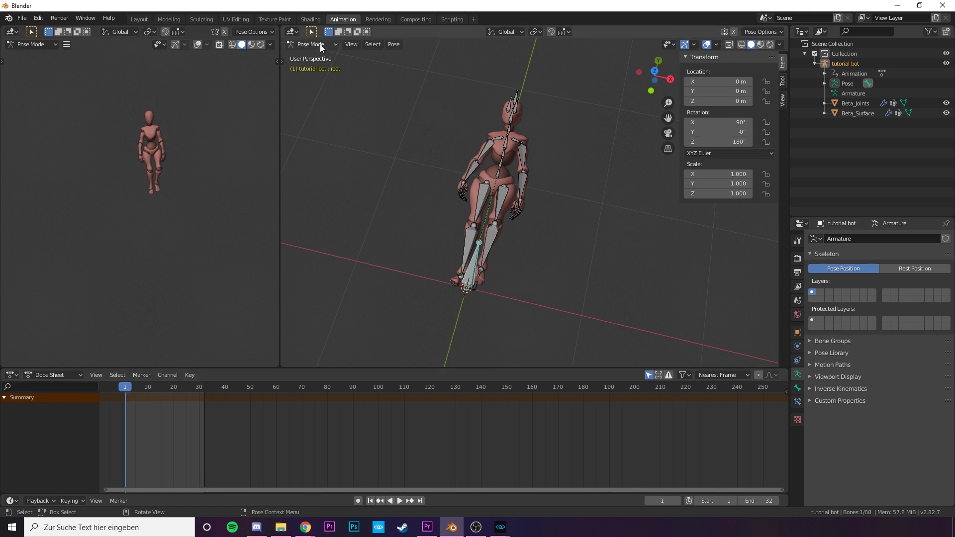
Step: Add mixamorig:Hips to the selection and bake all bones' animation into a new Action over frames 1–32
{"action": "left_click", "coordinate": [500, 178], "text": "shift"}
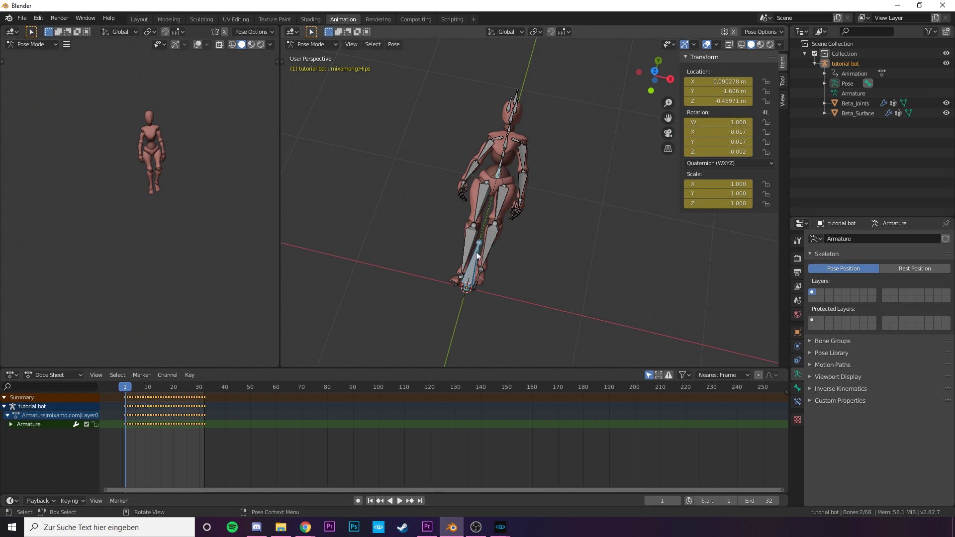
{"action": "left_click", "coordinate": [394, 44]}
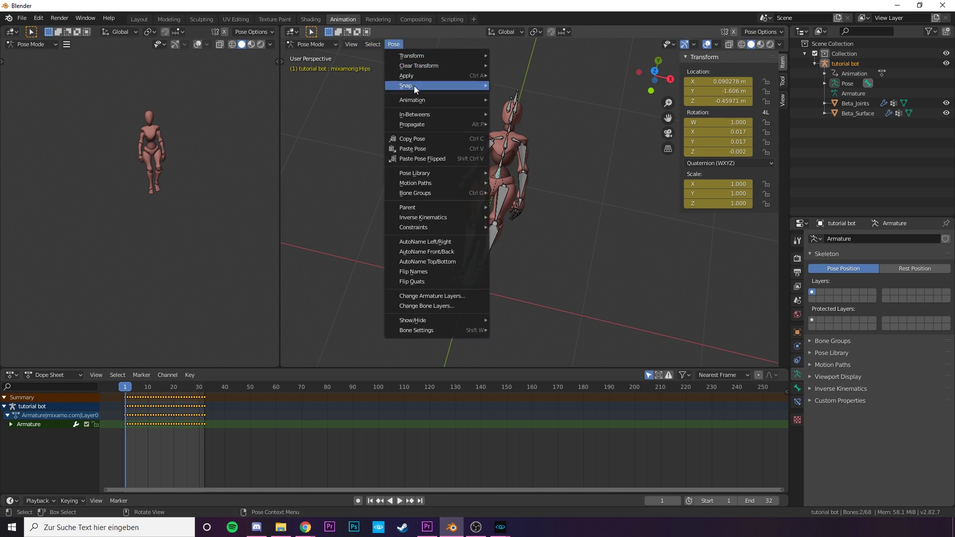
{"action": "mouse_move", "coordinate": [418, 100]}
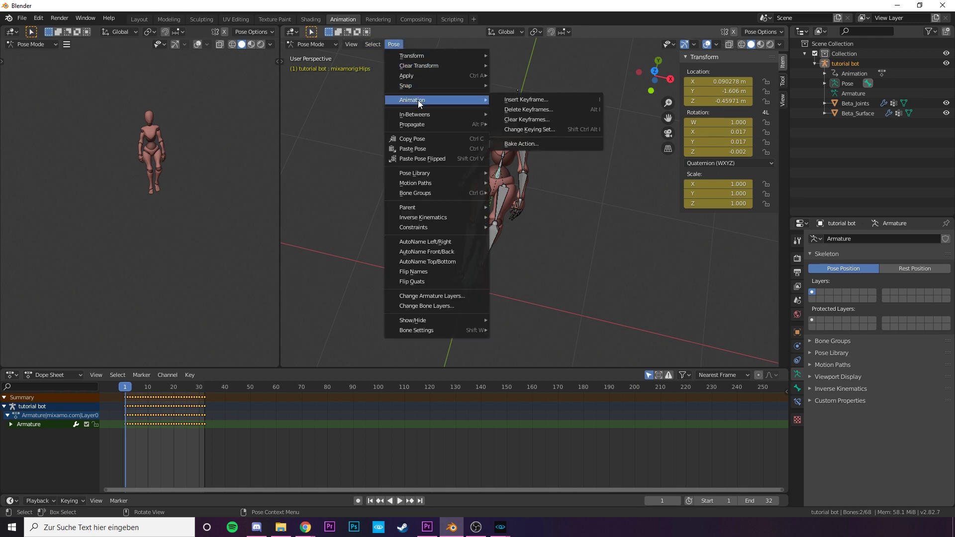
{"action": "left_click", "coordinate": [522, 144]}
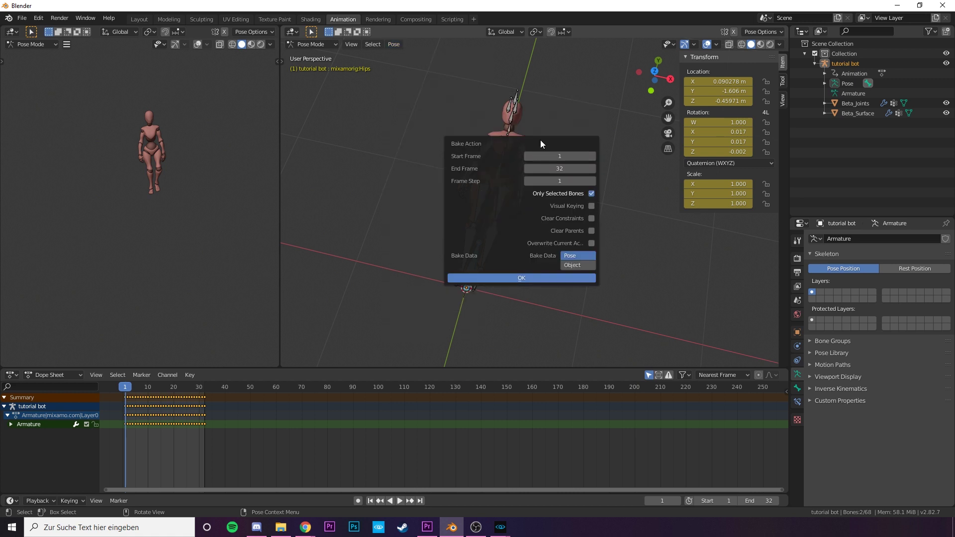
{"action": "mouse_move", "coordinate": [530, 144]}
{"action": "left_mouse_down"}
{"action": "mouse_move", "coordinate": [512, 132]}
{"action": "mouse_move", "coordinate": [527, 139]}
{"action": "left_mouse_up"}
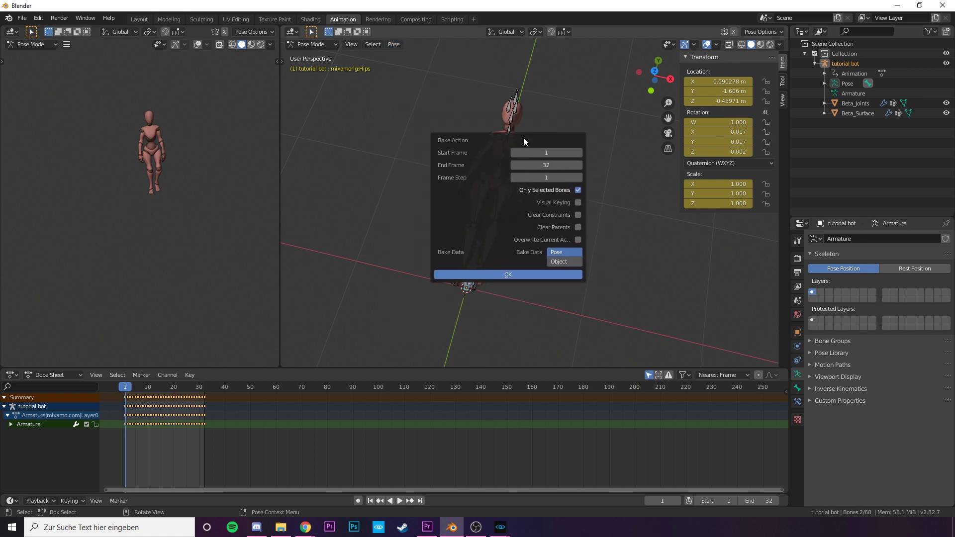
{"action": "left_click", "coordinate": [577, 189]}
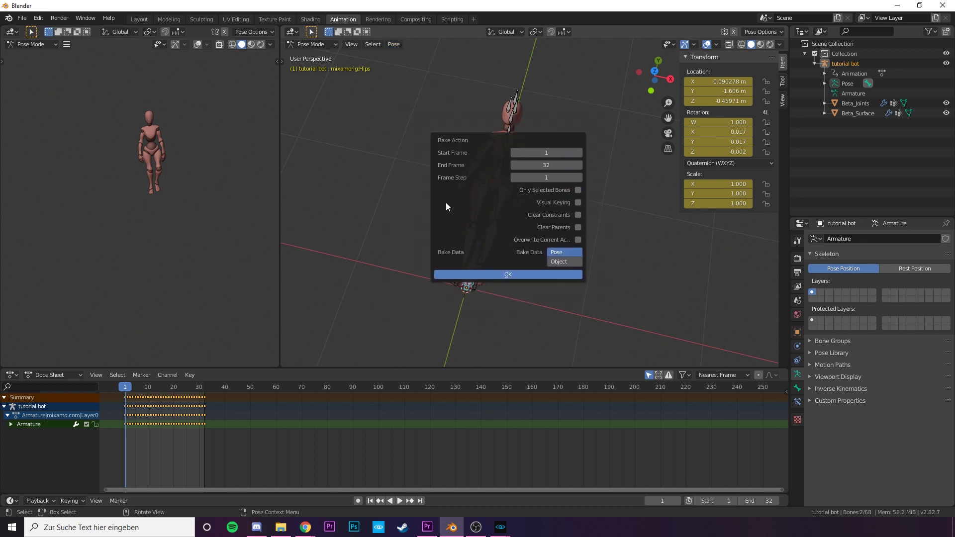
{"action": "left_click", "coordinate": [496, 274]}
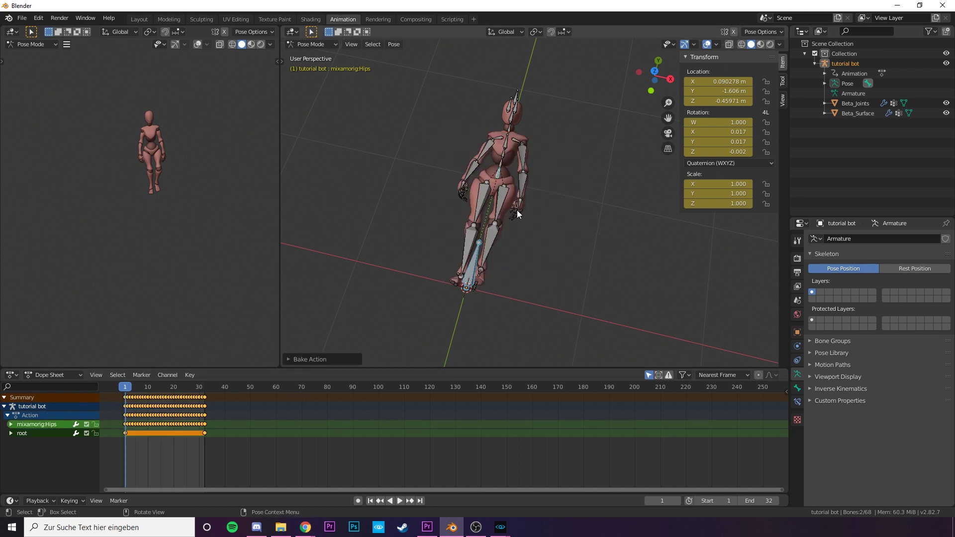
Step: Undo the bake, select every bone, and expand the mixamorig:Hips channels in a widened channel list
{"action": "key", "text": "ctrl+z"}
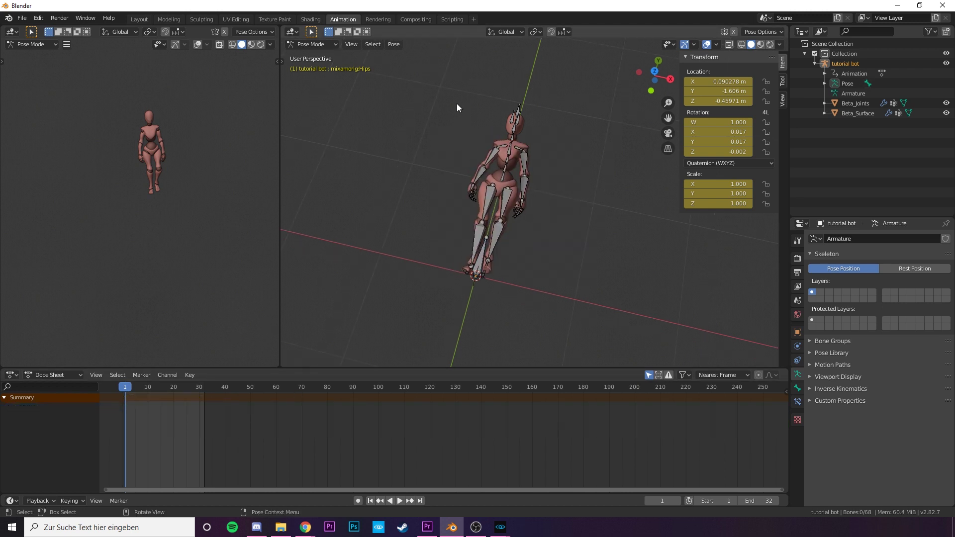
{"action": "left_click_drag", "start_coordinate": [489, 200], "coordinate": [572, 305]}
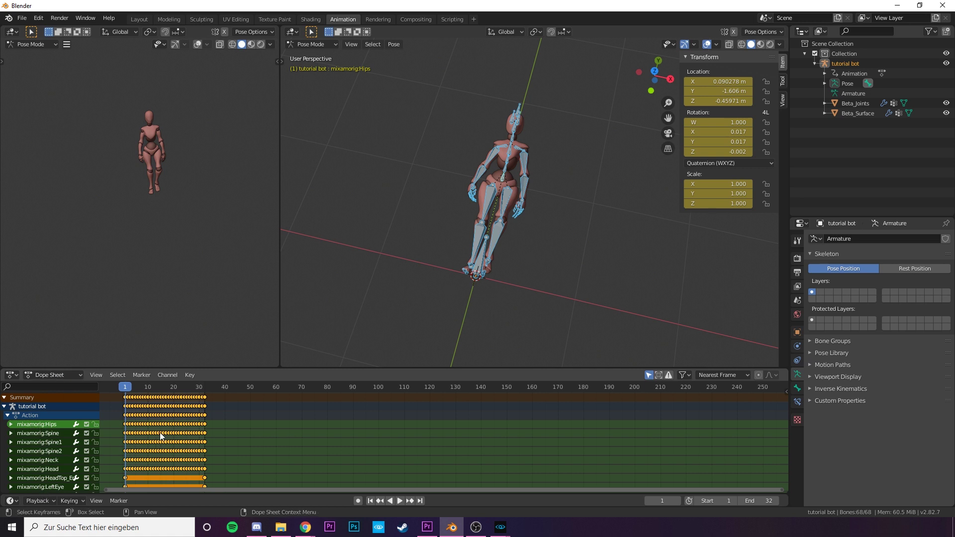
{"action": "left_click", "coordinate": [11, 424]}
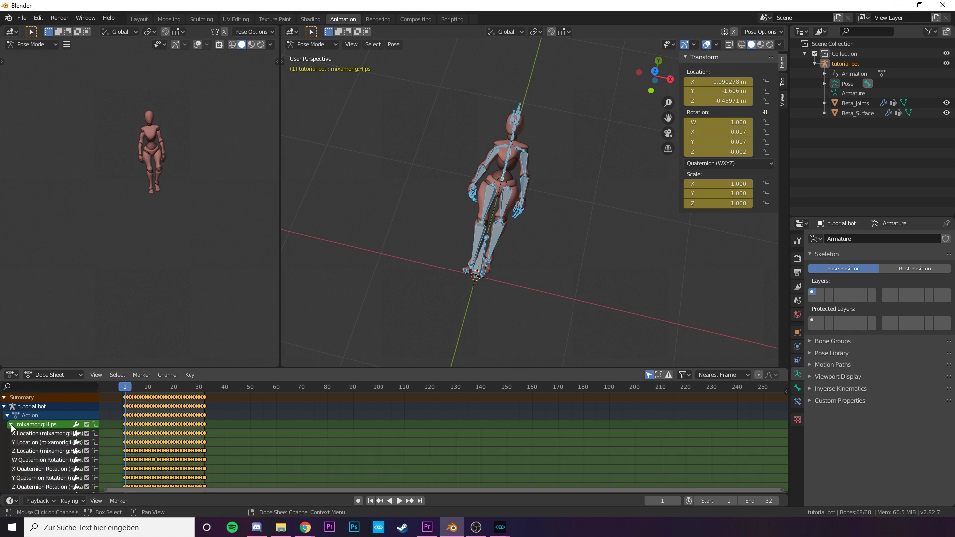
{"action": "left_click_drag", "start_coordinate": [100, 409], "coordinate": [148, 413]}
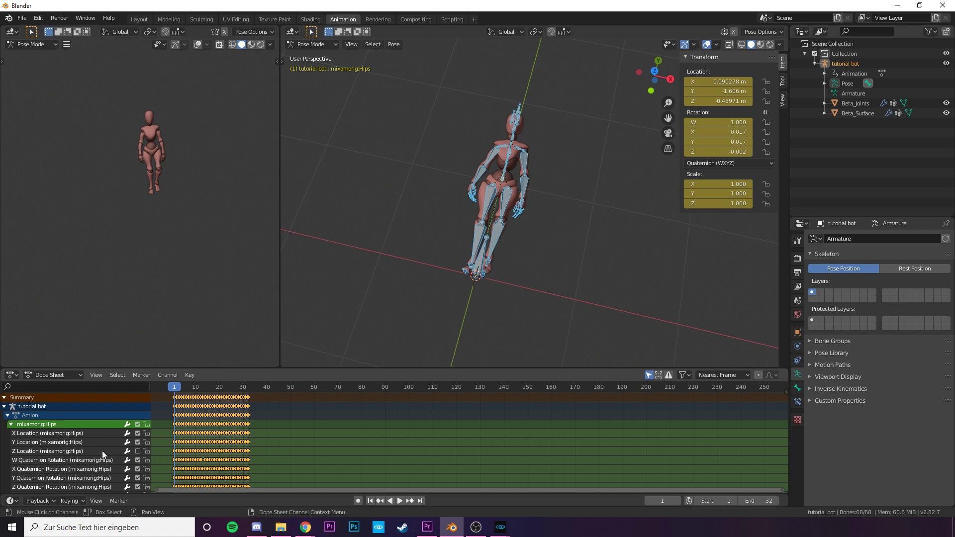
Step: Play the animation to preview it, then stop and return to frame 0
{"action": "left_click", "coordinate": [174, 388]}
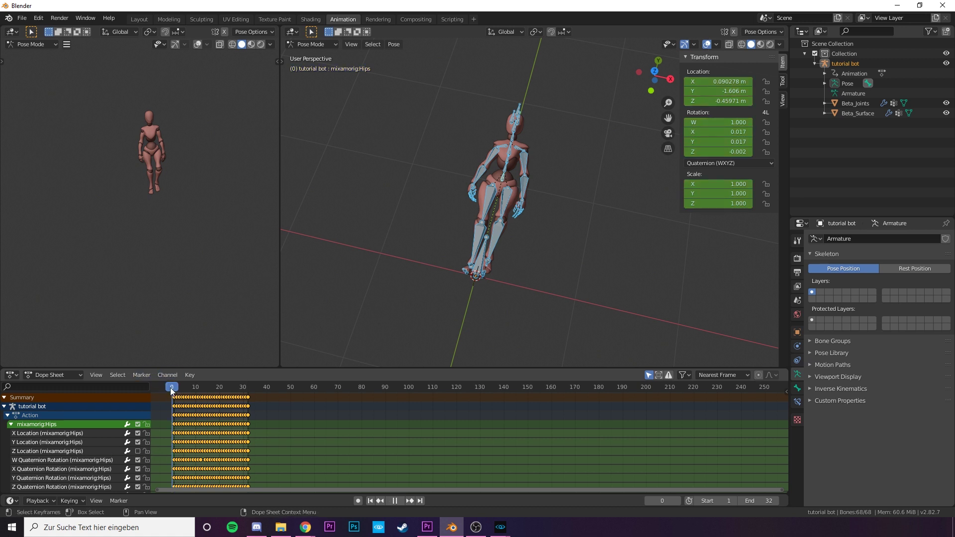
{"action": "key", "text": "space"}
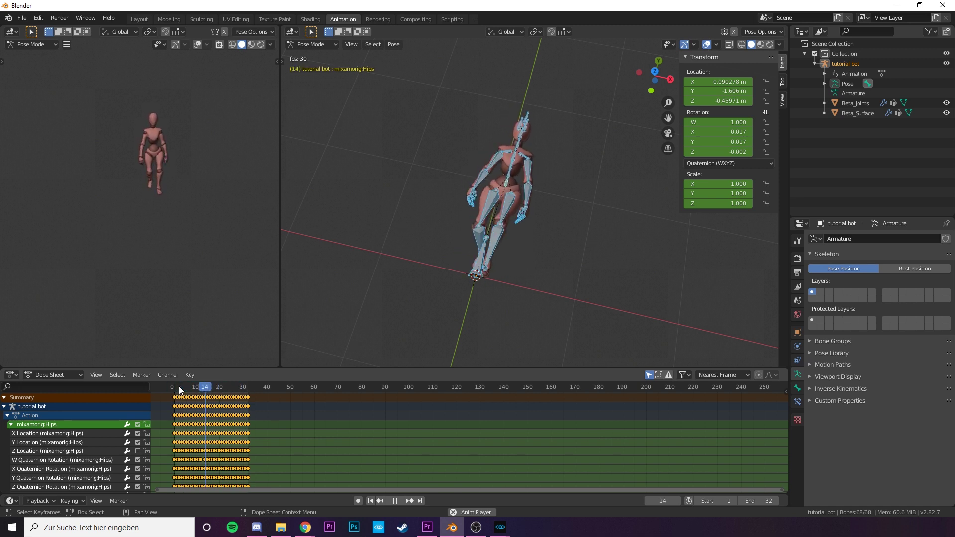
{"action": "left_click", "coordinate": [173, 389]}
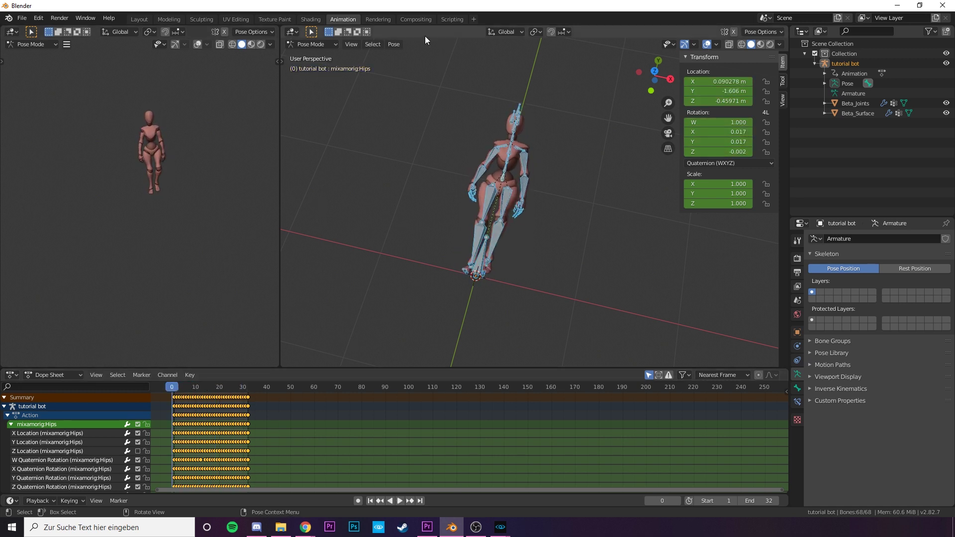
Step: Bake the pose animation into Action.001 with keyframes on every bone
{"action": "left_click", "coordinate": [394, 44]}
{"action": "mouse_move", "coordinate": [424, 99]}
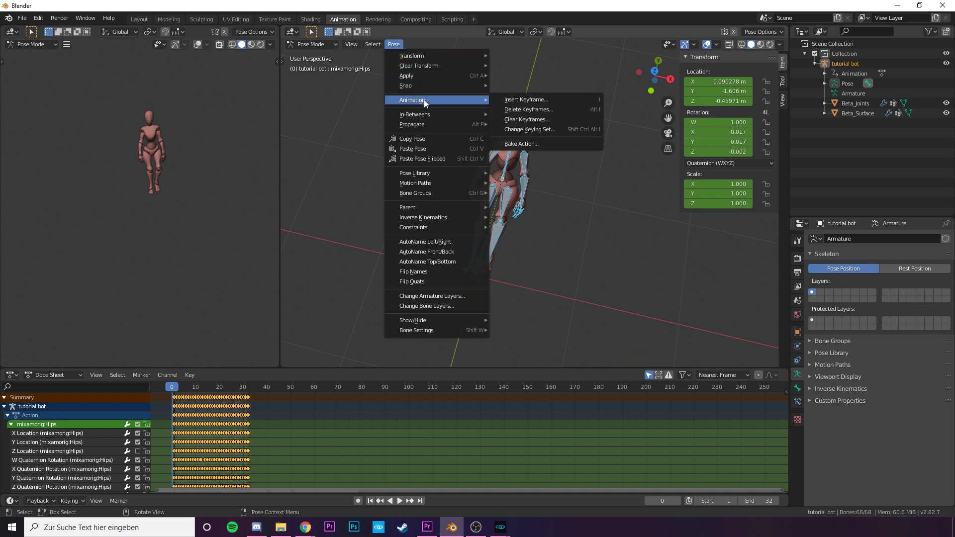
{"action": "left_click", "coordinate": [545, 147]}
{"action": "left_click", "coordinate": [569, 281]}
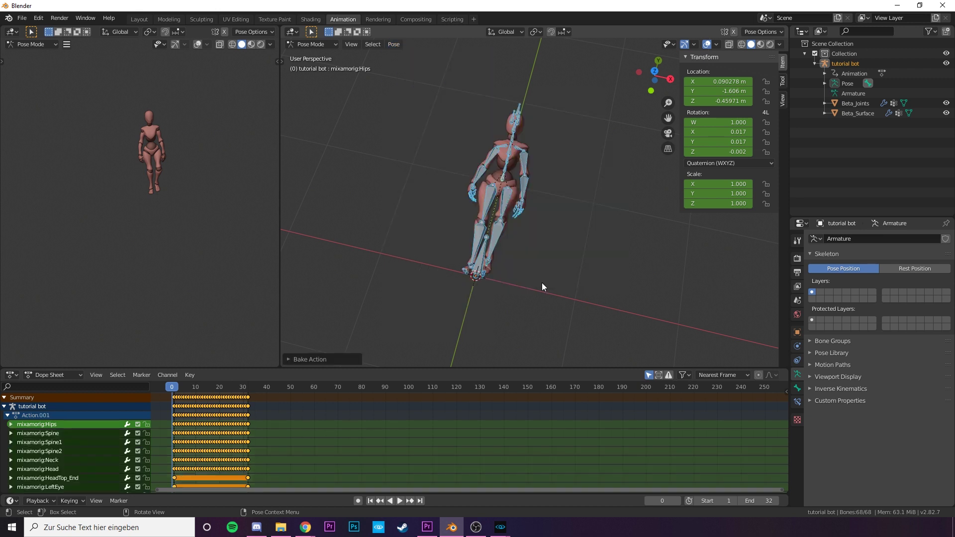
{"action": "middle_click_drag", "start_coordinate": [394, 274], "coordinate": [389, 184]}
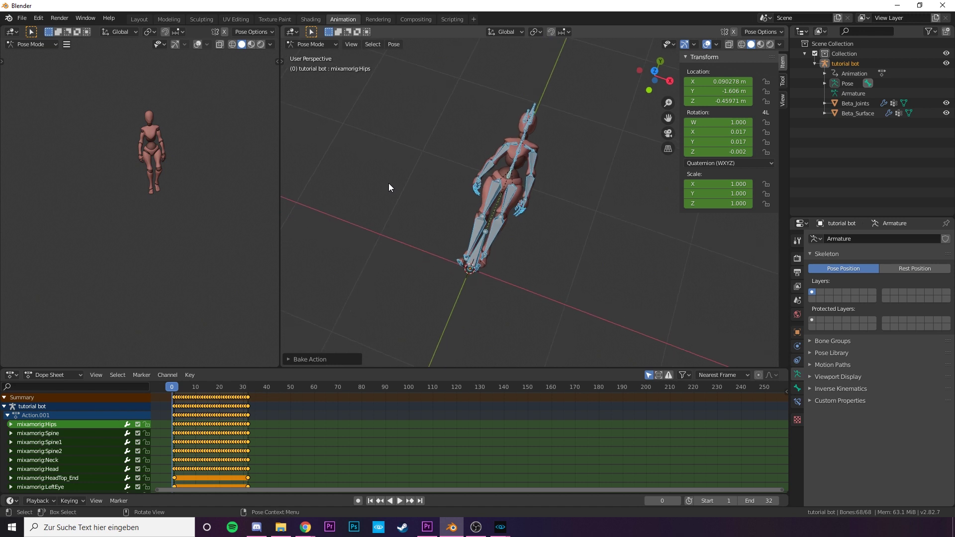
Step: Export the rig as FBX 'Tutorial' into AnimBlenderTests with Bake Animation enabled, then return to CRYENGINE Sandbox
{"action": "left_click", "coordinate": [21, 20]}
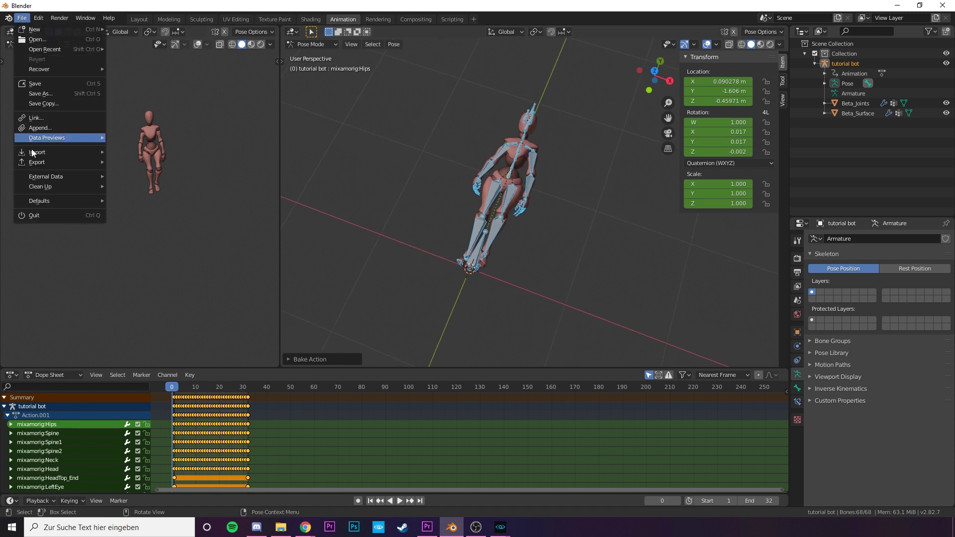
{"action": "mouse_move", "coordinate": [40, 163]}
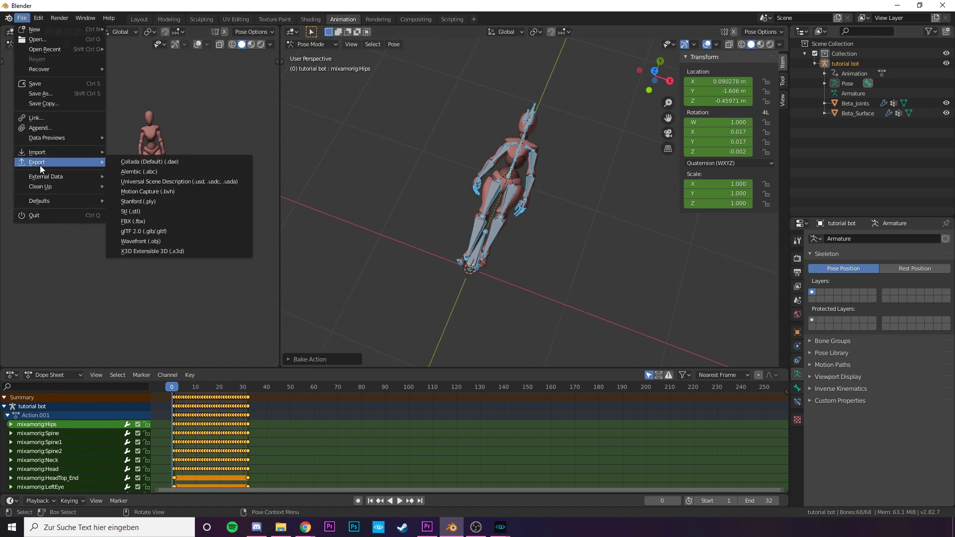
{"action": "left_click", "coordinate": [151, 221]}
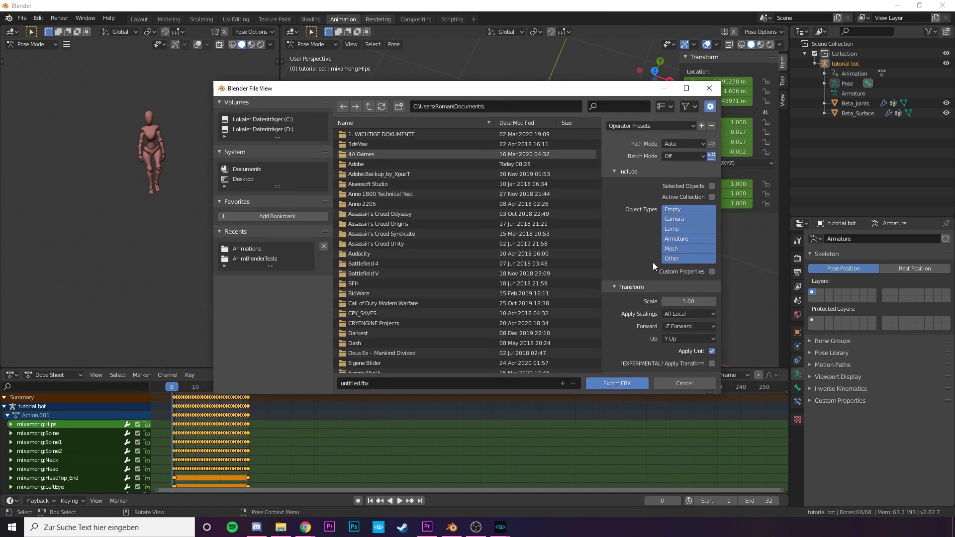
{"action": "scroll", "coordinate": [648, 283], "scroll_direction": "down", "scroll_amount": 3}
{"action": "left_click", "coordinate": [254, 259]}
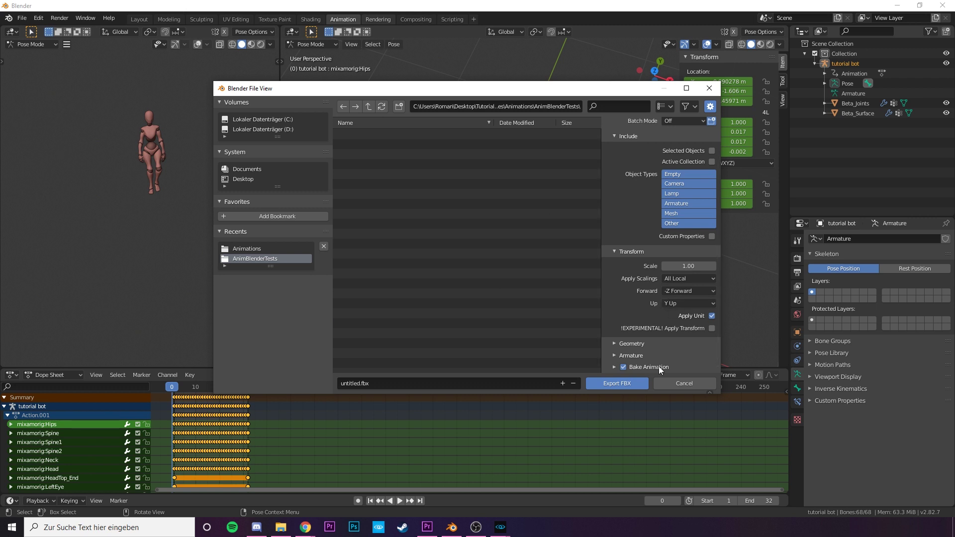
{"action": "left_click", "coordinate": [623, 367]}
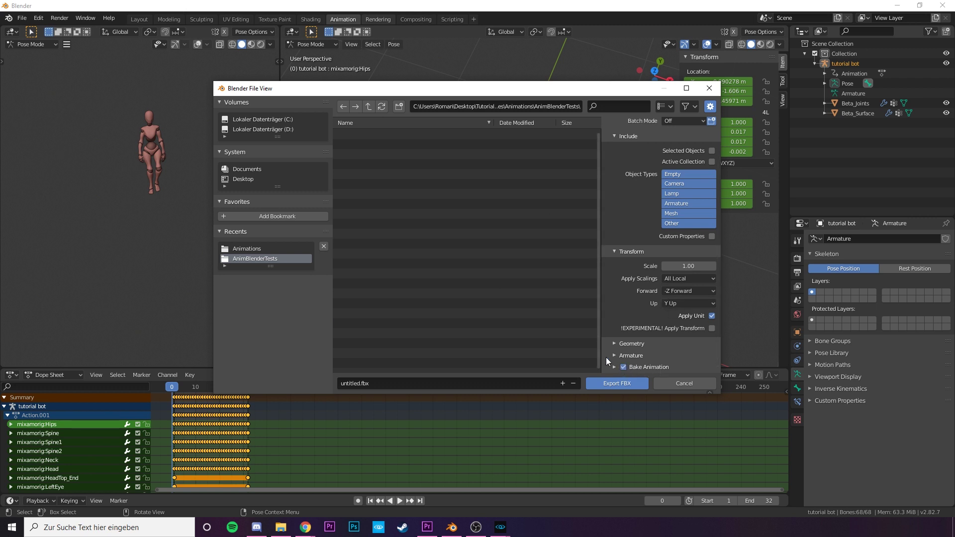
{"action": "left_click", "coordinate": [379, 385]}
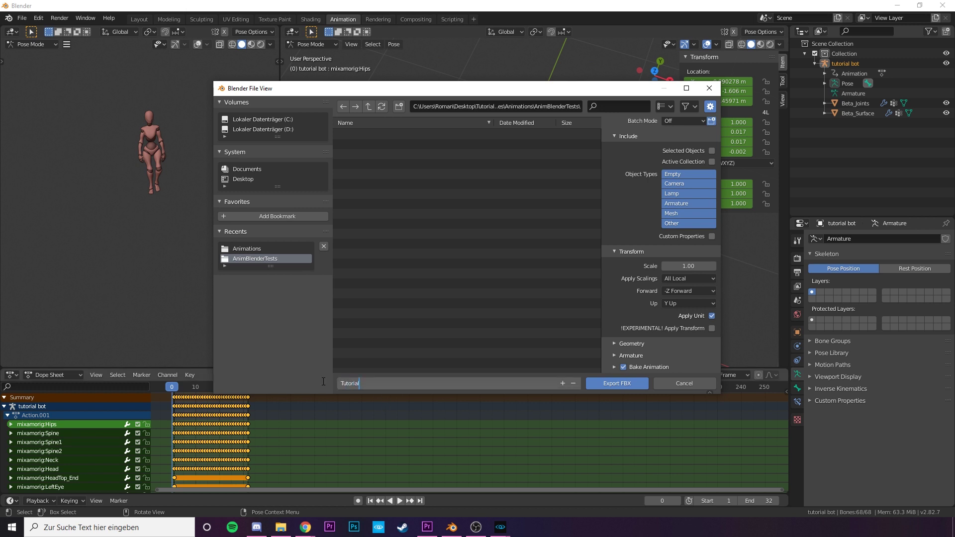
{"action": "left_click", "coordinate": [601, 382]}
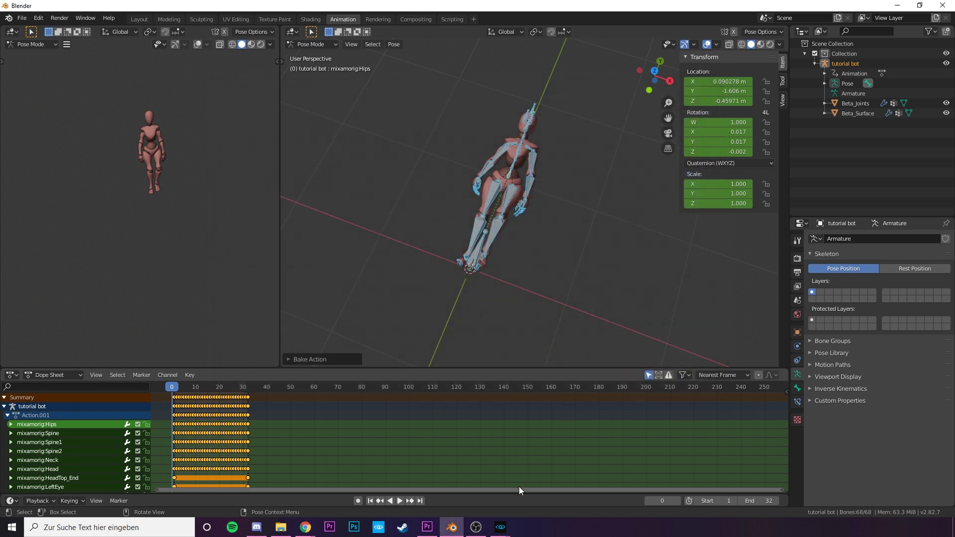
{"action": "mouse_move", "coordinate": [502, 528]}
{"action": "left_click", "coordinate": [460, 498]}
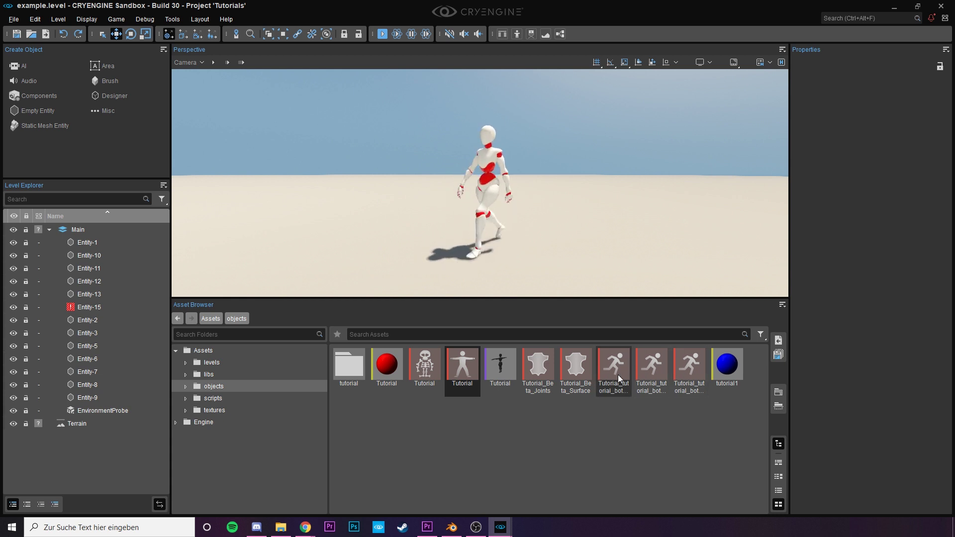
Step: Set the walking character's Default Animation to Tutorial_tutorial_bot_Action
{"action": "left_click", "coordinate": [501, 262]}
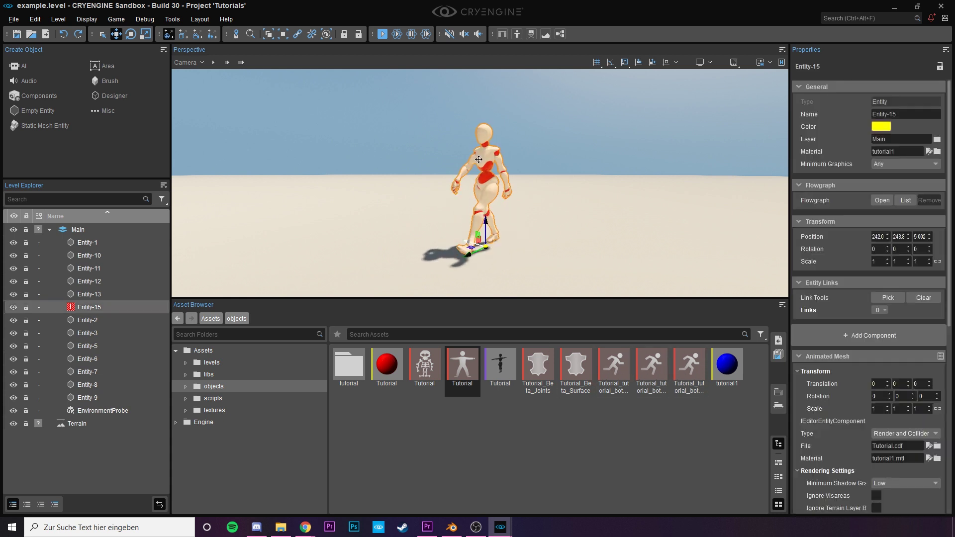
{"action": "scroll", "coordinate": [852, 465], "scroll_direction": "down", "scroll_amount": 3}
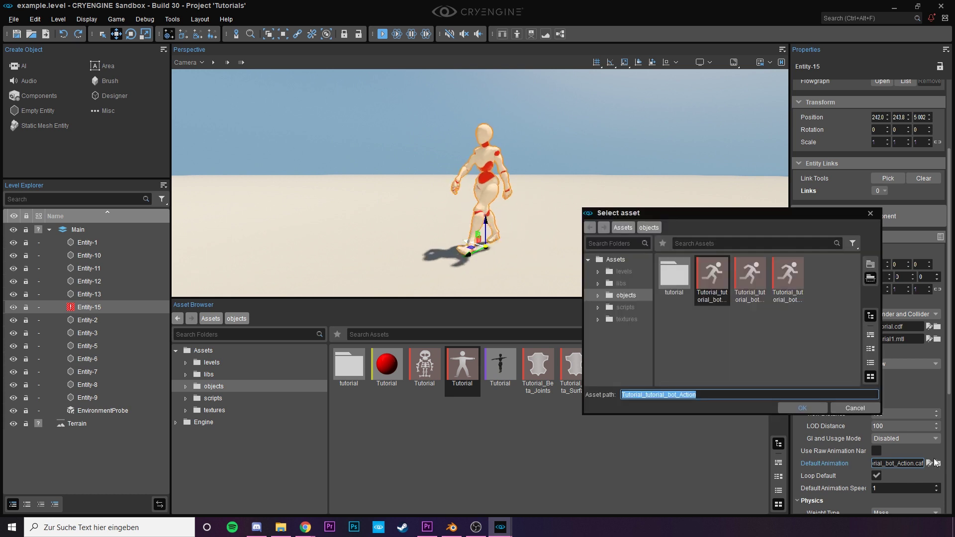
{"action": "left_click", "coordinate": [937, 463]}
{"action": "left_click", "coordinate": [778, 282]}
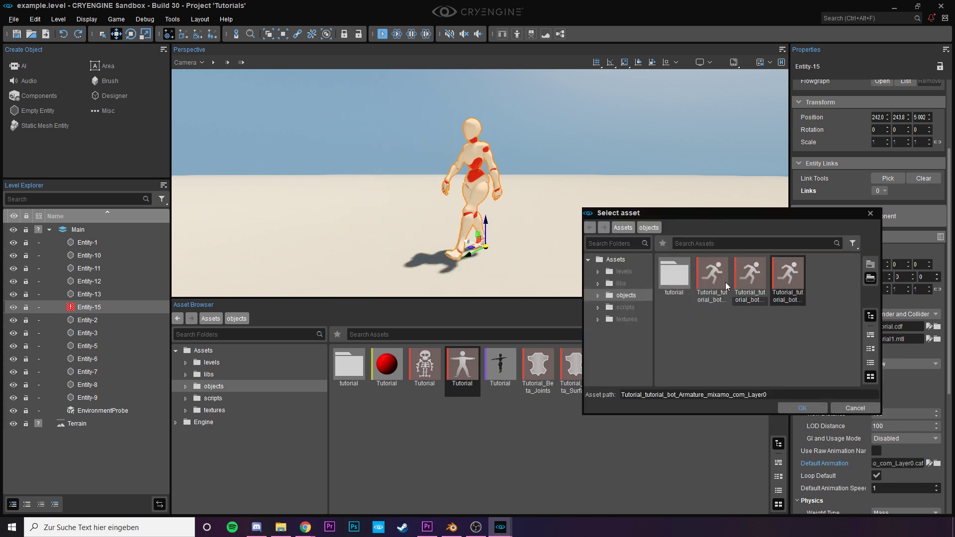
{"action": "left_click", "coordinate": [710, 276]}
{"action": "left_click", "coordinate": [787, 275]}
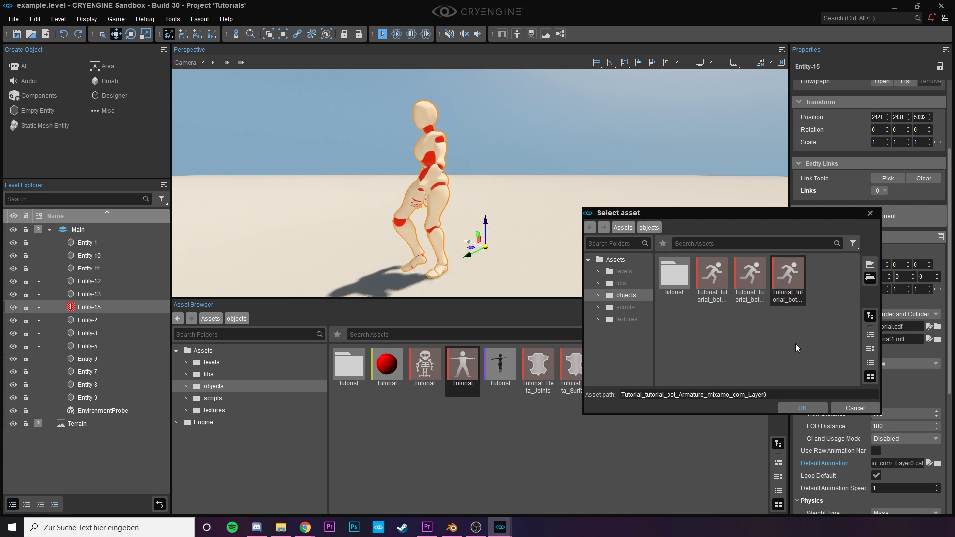
{"action": "double_click", "coordinate": [710, 271]}
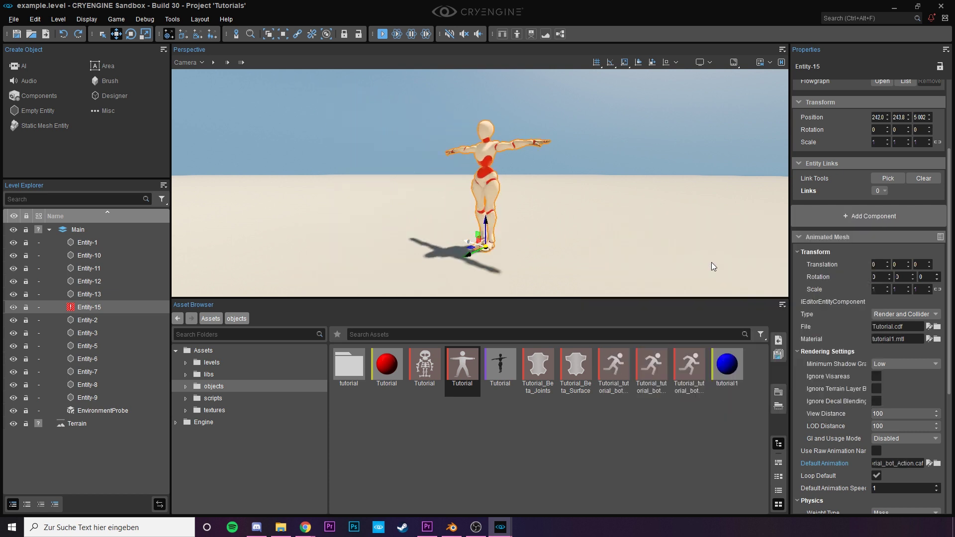
Step: Clone the character beside the original and give the clone the mixamo Layer0 animation
{"action": "key", "text": "ctrl+d"}
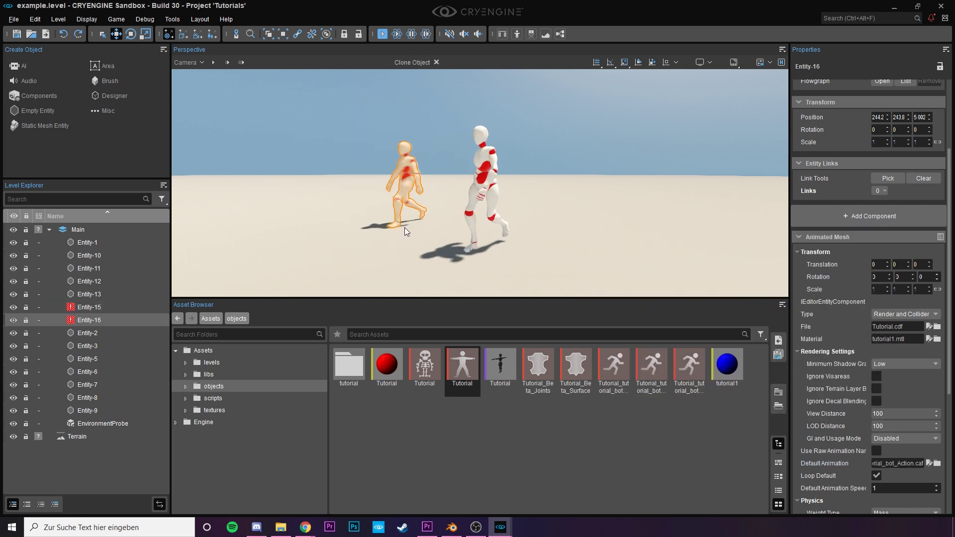
{"action": "left_click", "coordinate": [419, 237]}
{"action": "scroll", "coordinate": [905, 438], "scroll_direction": "down", "scroll_amount": 2}
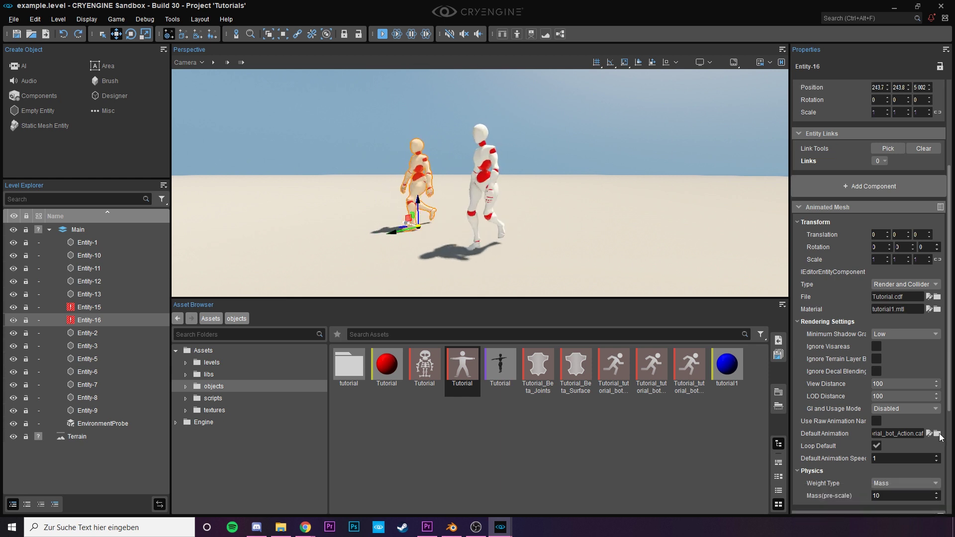
{"action": "left_click", "coordinate": [937, 433]}
{"action": "double_click", "coordinate": [787, 273]}
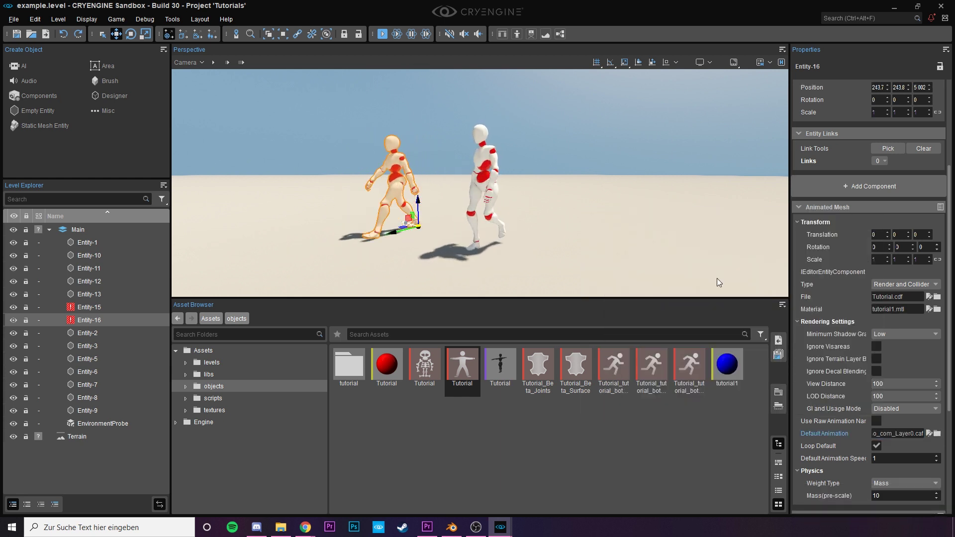
{"action": "left_click", "coordinate": [584, 195]}
{"action": "mouse_move", "coordinate": [585, 195]}
{"action": "right_mouse_down"}
{"action": "mouse_move", "coordinate": [532, 187]}
{"action": "mouse_move", "coordinate": [589, 189]}
{"action": "right_mouse_up"}
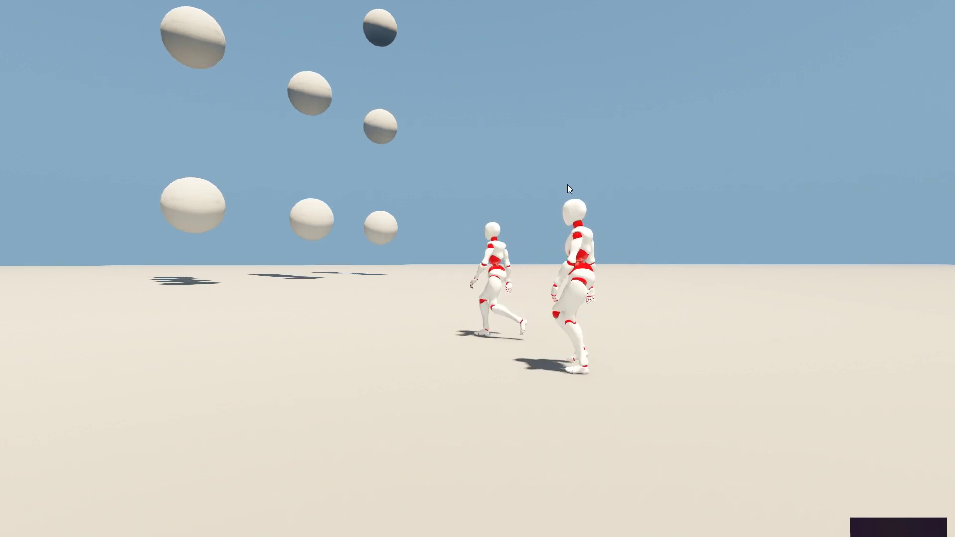
{"action": "key", "text": "Escape"}
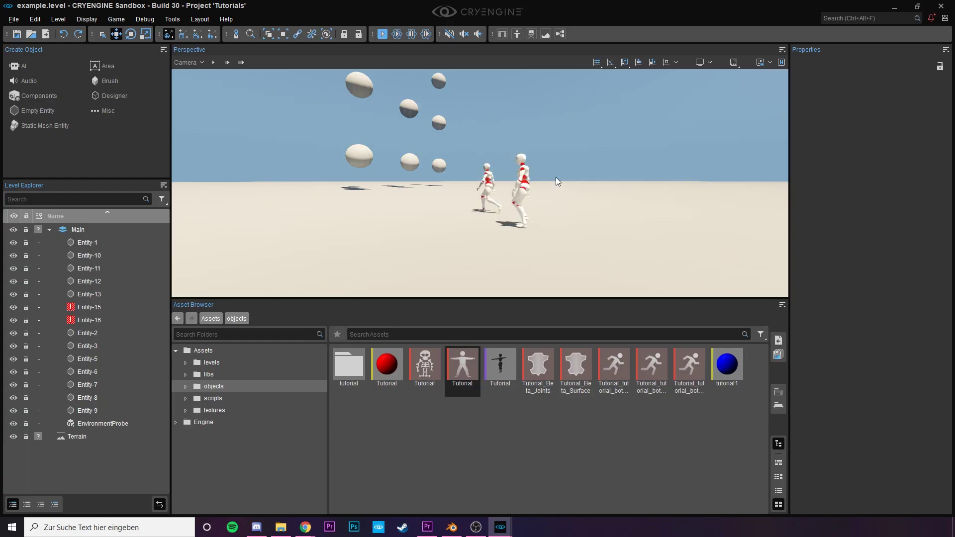